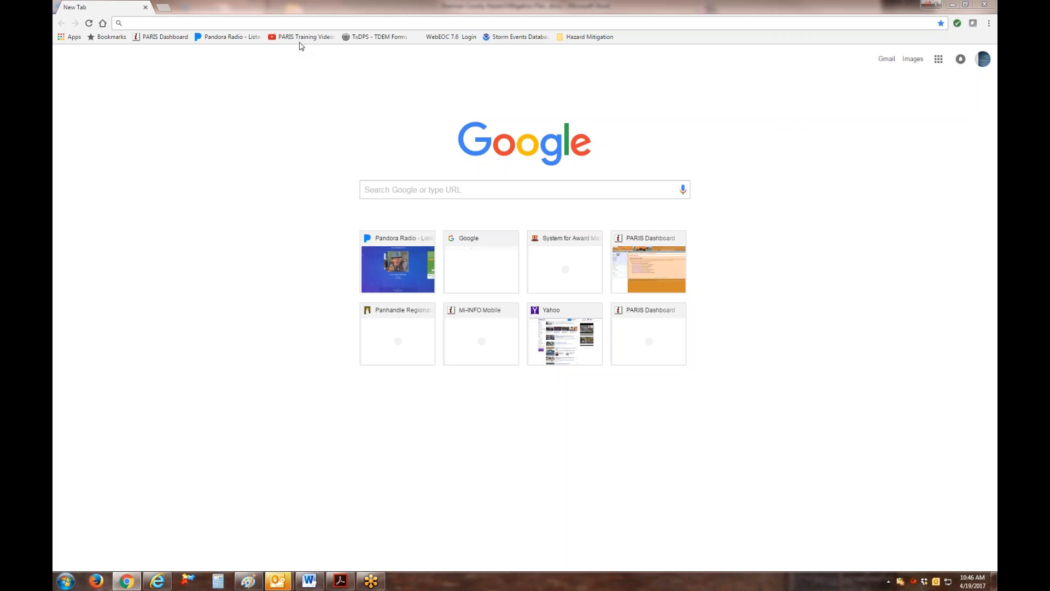
left_click(168, 23)
type("www.r2berady")
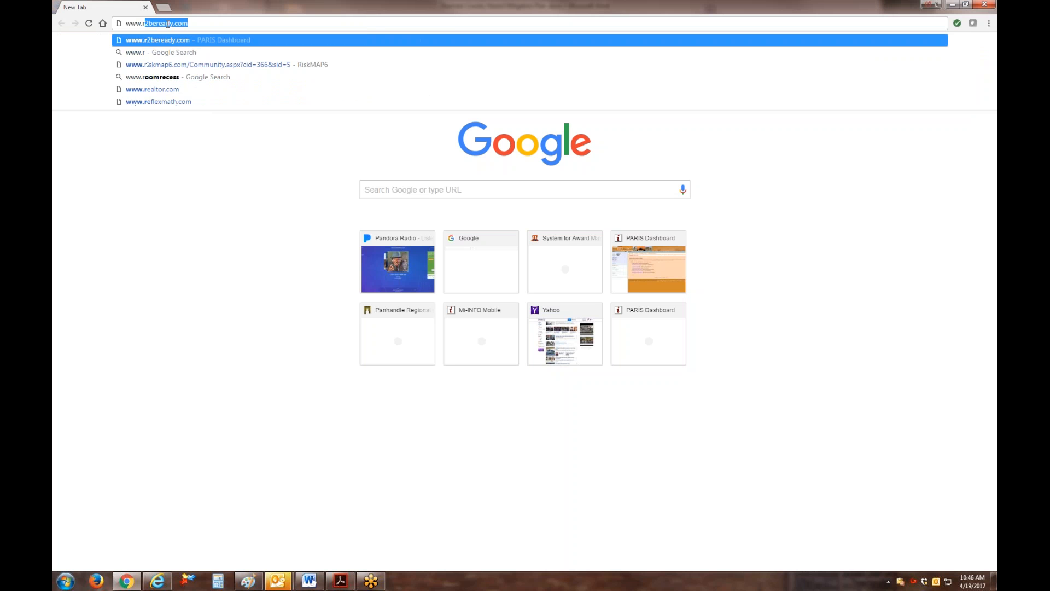
key("BackSpace")
key("BackSpace")
key("BackSpace")
type("e")
key("Return")
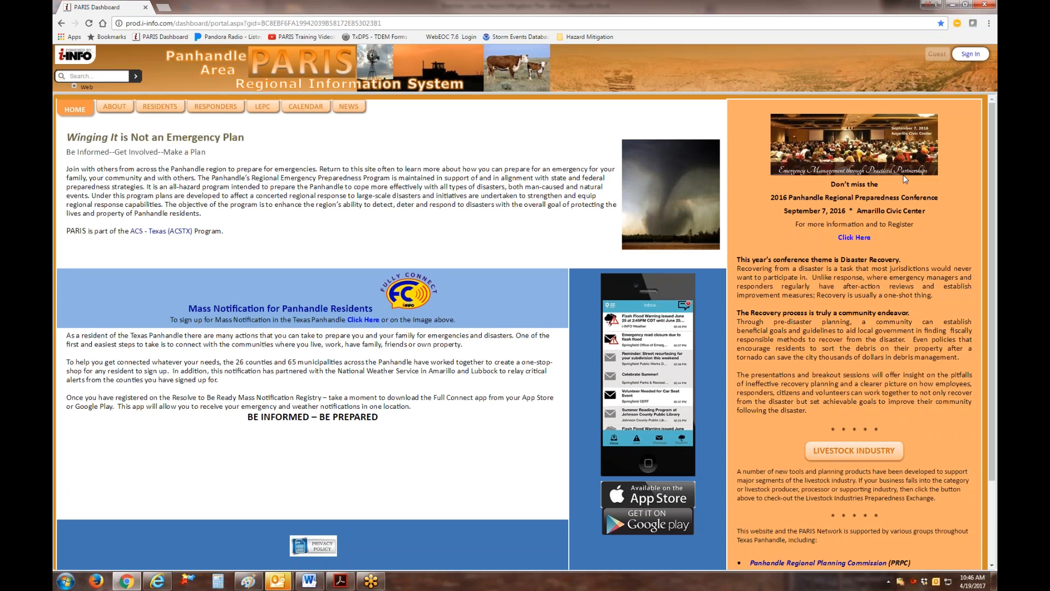
Sign in to the PARIS dashboard with the account user name and password.
left_click(976, 55)
left_click(887, 118)
type("********")
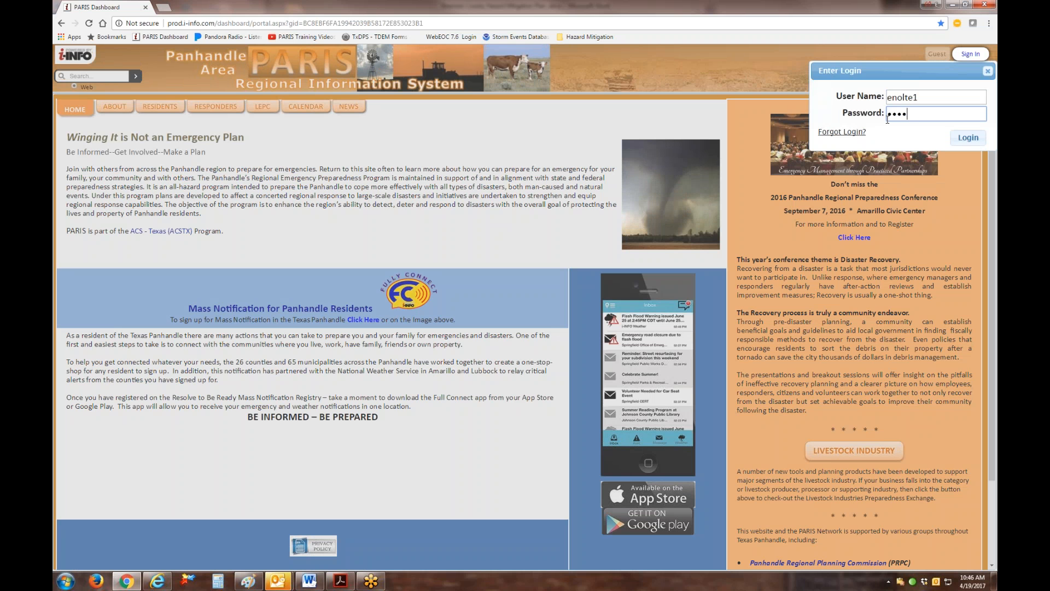
key("Return")
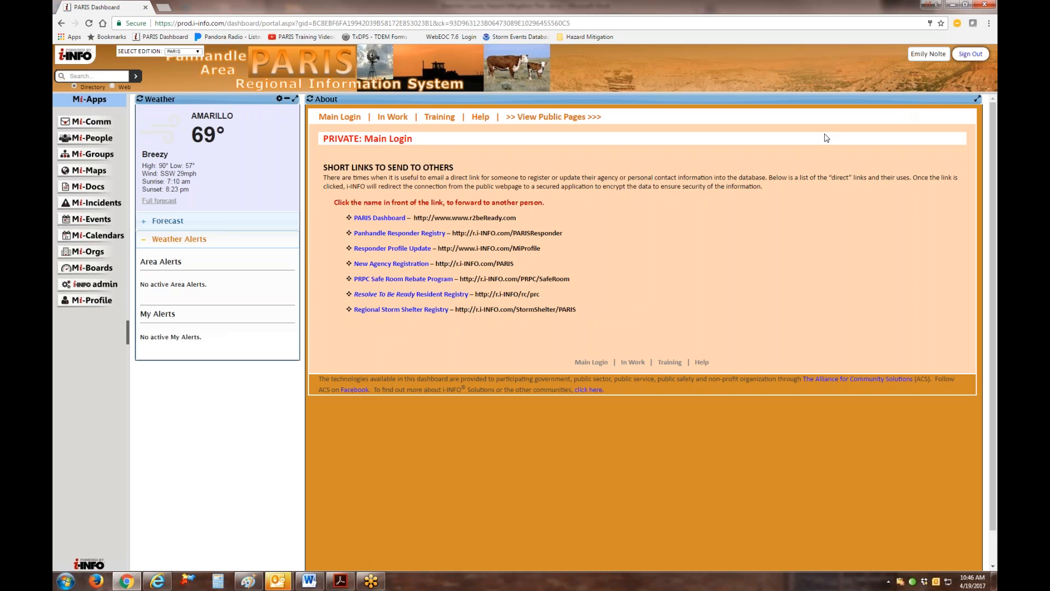
Open the Mi-Comm communications app and look through its list of saved templates.
left_click(95, 125)
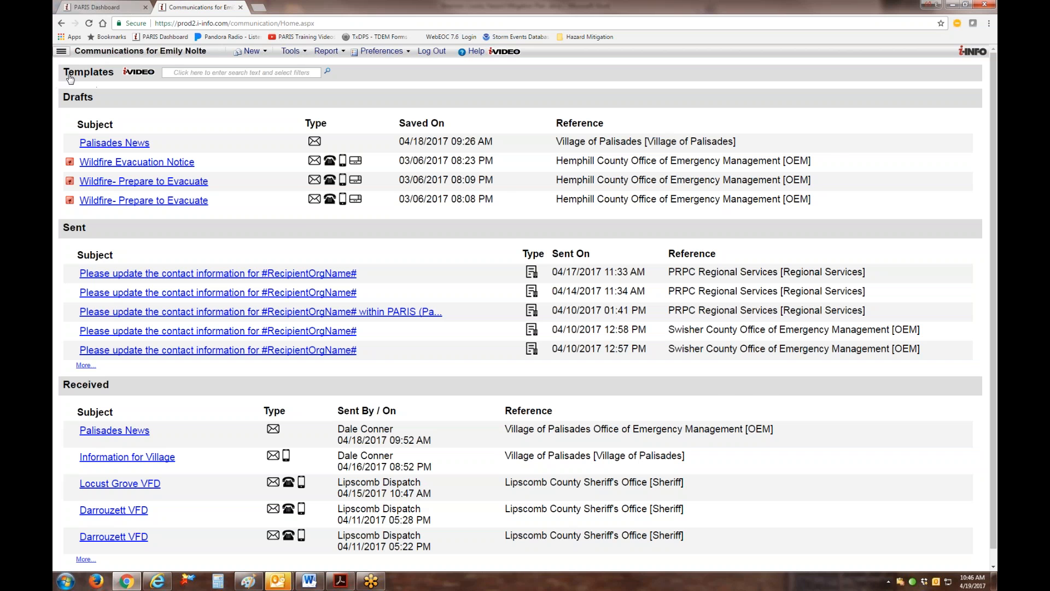
left_click(86, 73)
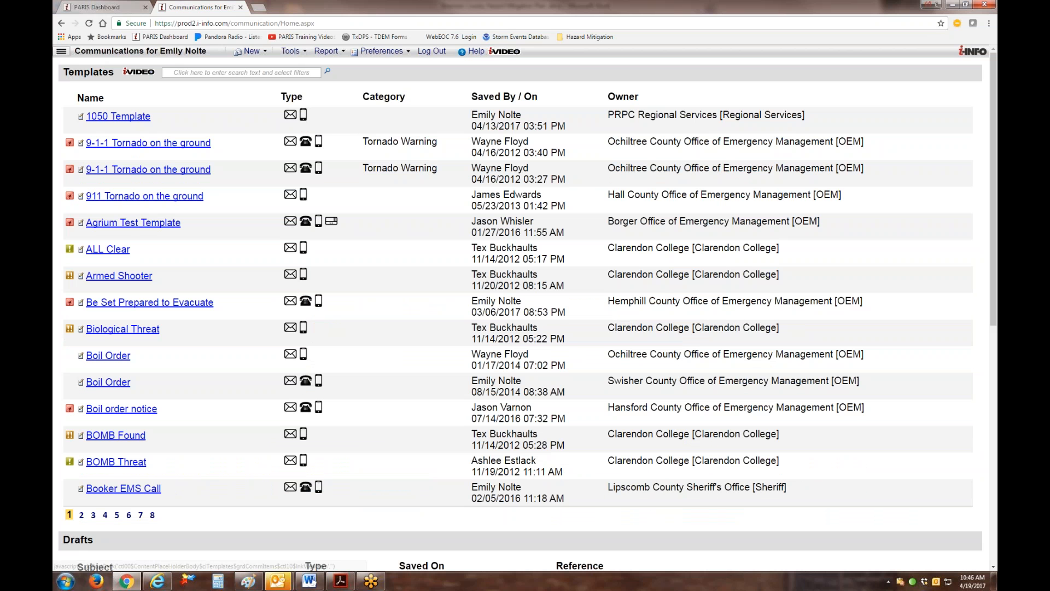
left_click(87, 75)
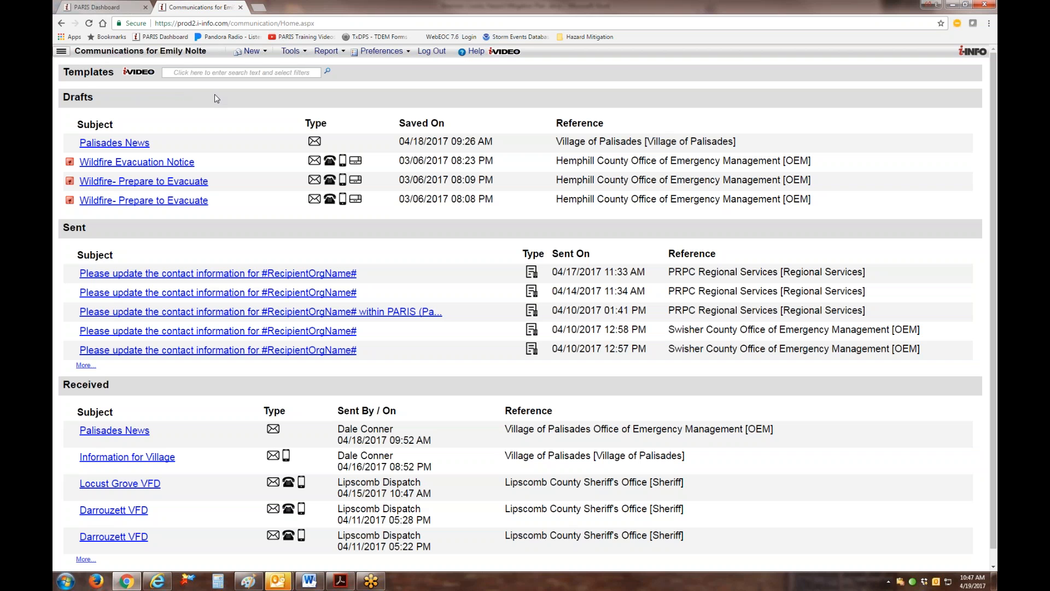
Create a new Mass Emergency notification, accepting the usage terms and representing Panhandle Counties \ Briscoe Co TX \ OEM.
left_click(266, 53)
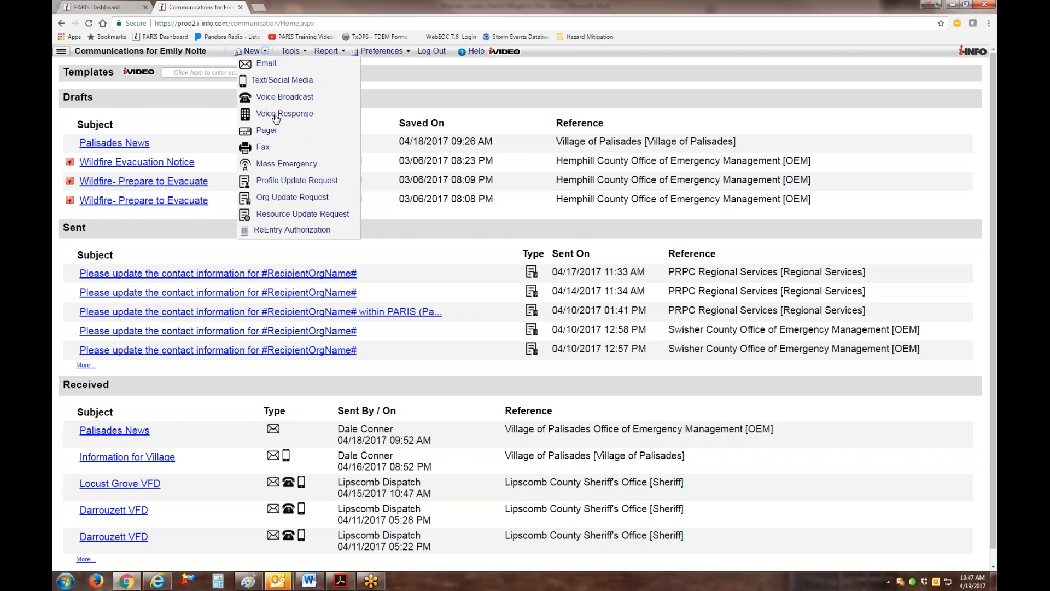
left_click(283, 164)
left_click(411, 280)
left_click(581, 314)
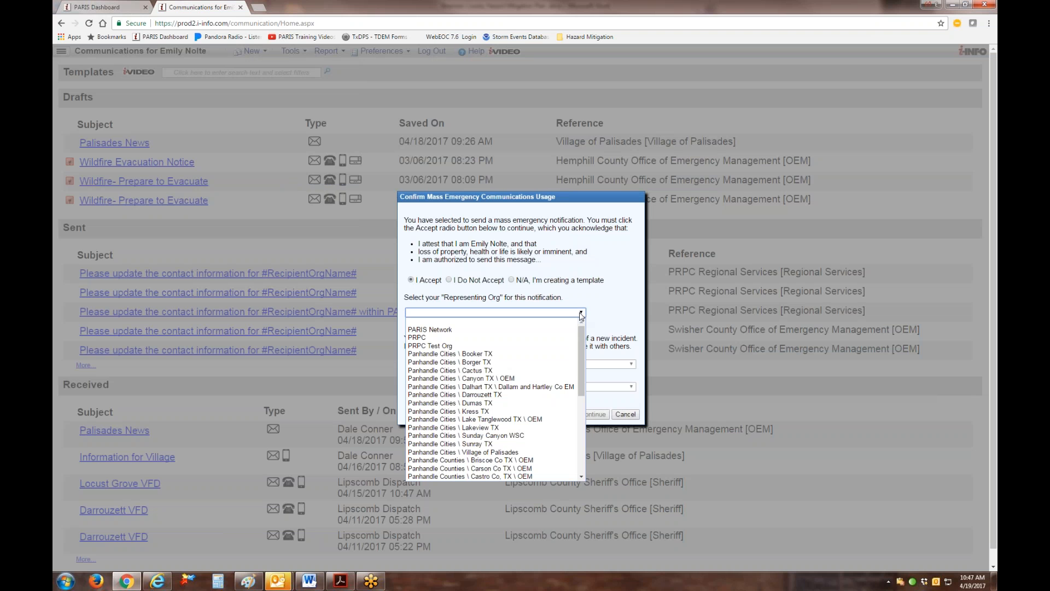
left_click(524, 460)
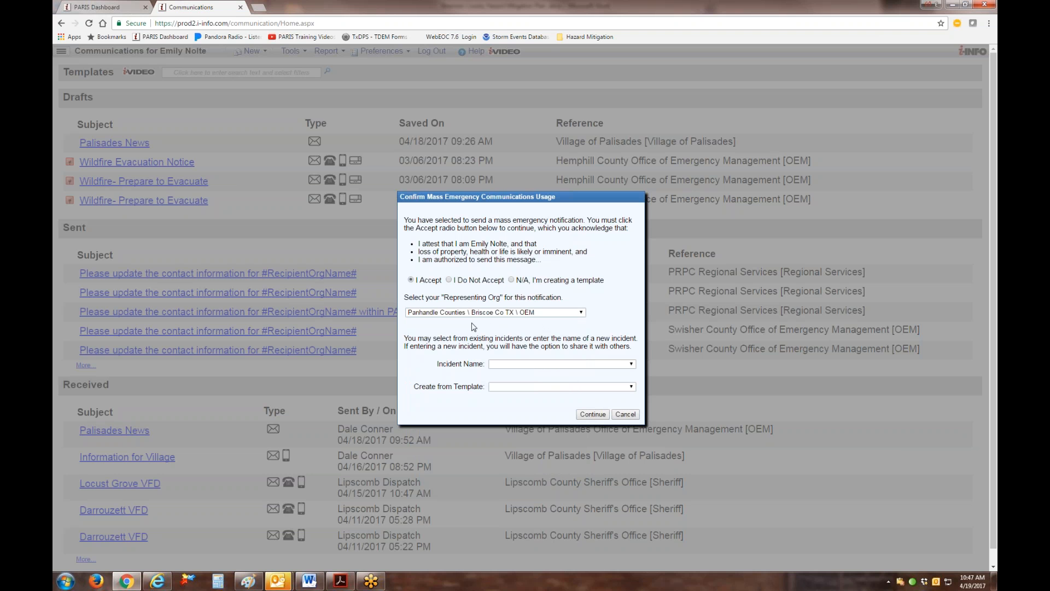
left_click(592, 414)
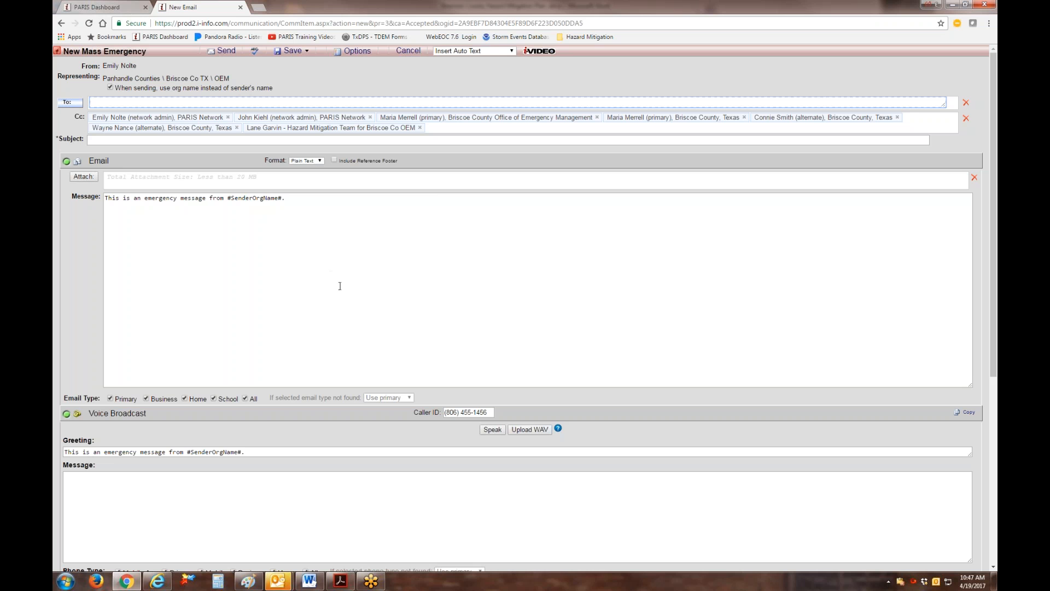
Add the mass notice groups Briscoe Co Emergency Notices / Warnings and Weather Alerts - Briscoe County Texas as recipients.
left_click(68, 103)
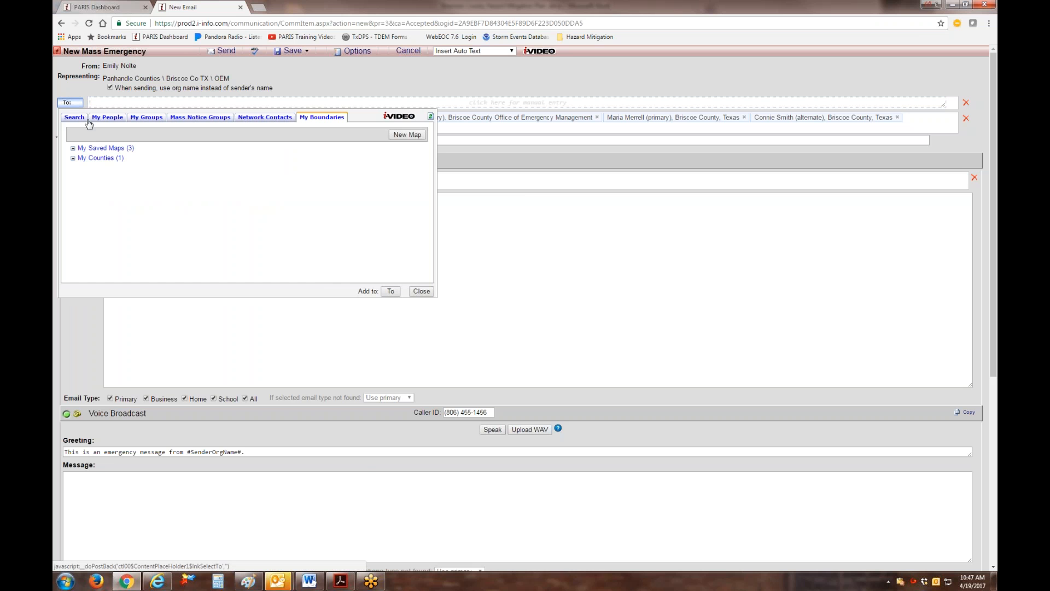
left_click(198, 118)
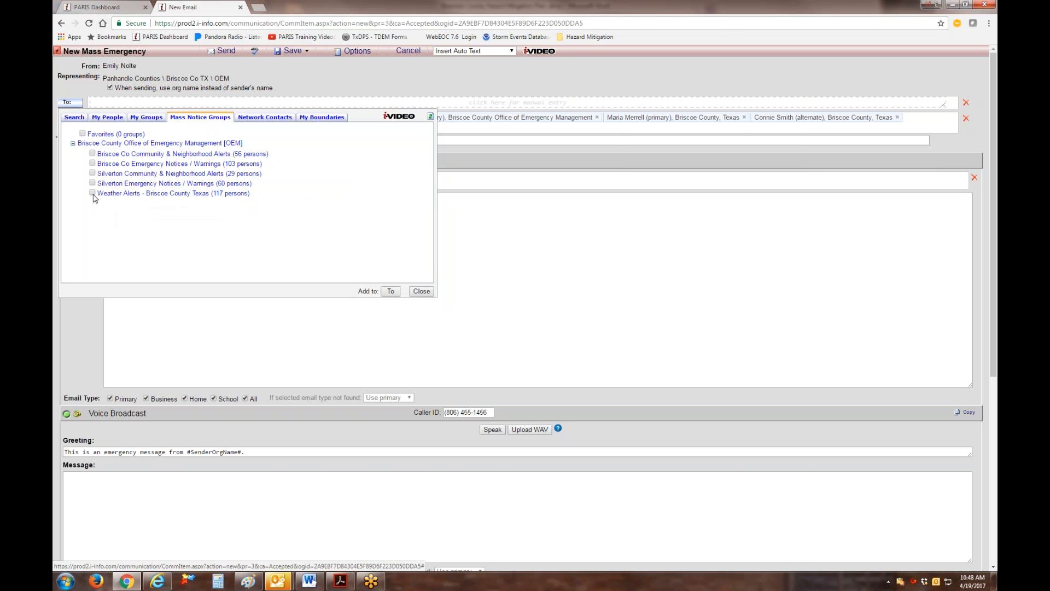
left_click(92, 163)
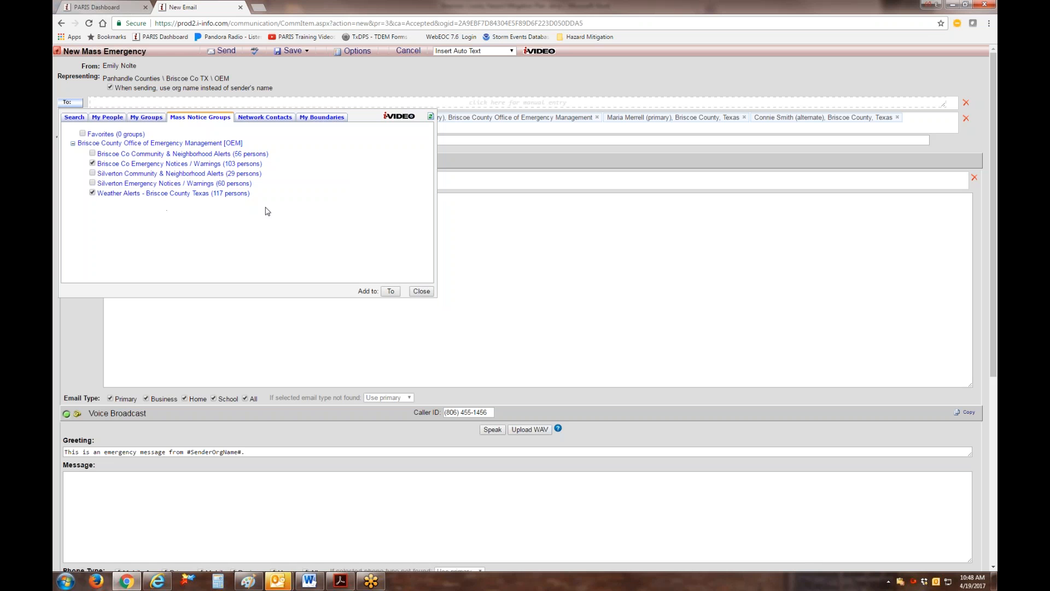
left_click(391, 291)
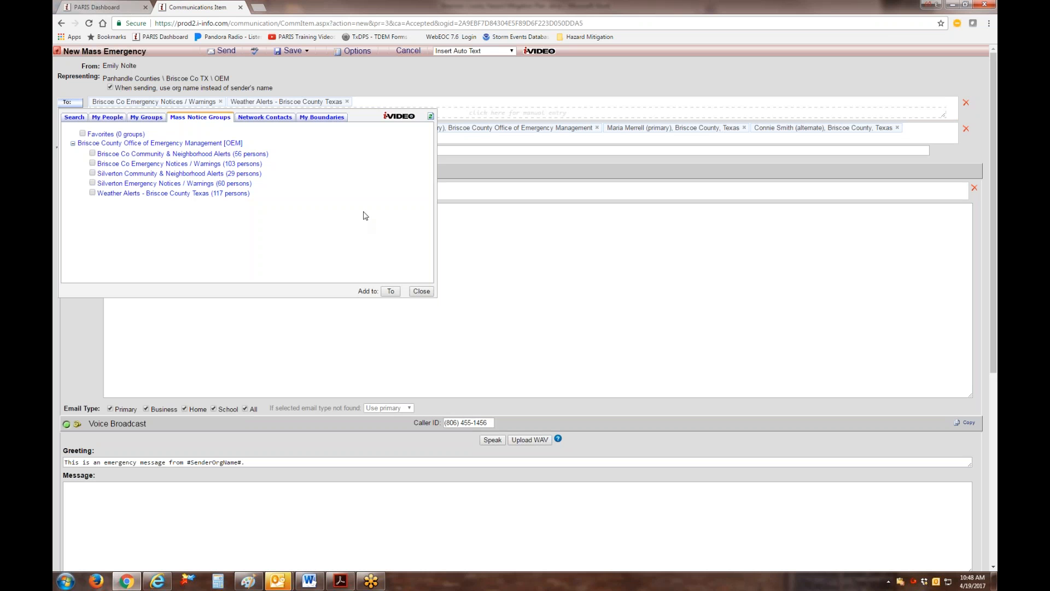
View the Briscoe Co, TX county boundary on the recipient selection map, then close the map.
left_click(330, 120)
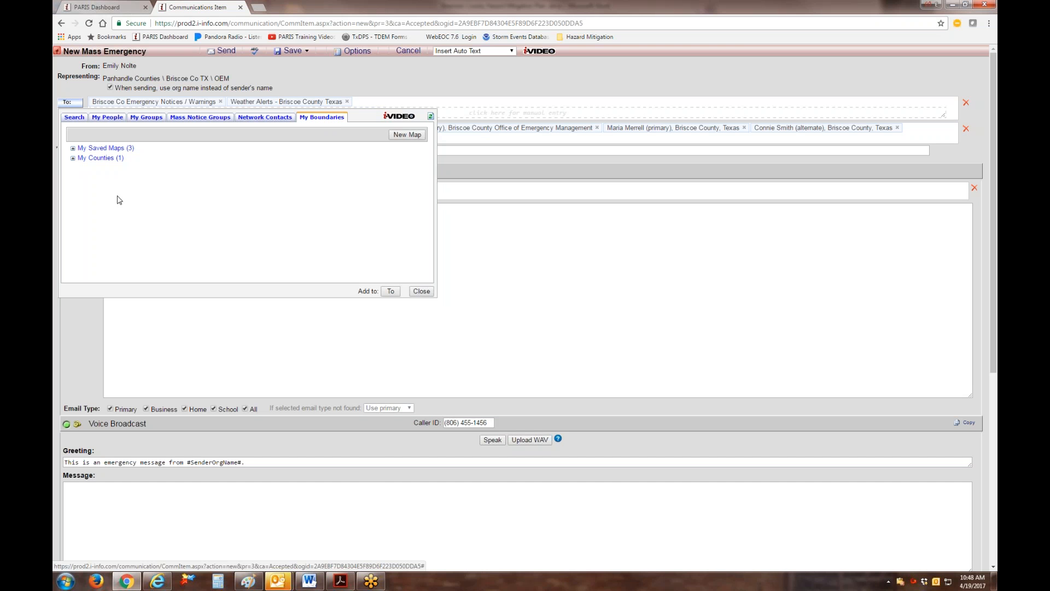
left_click(74, 159)
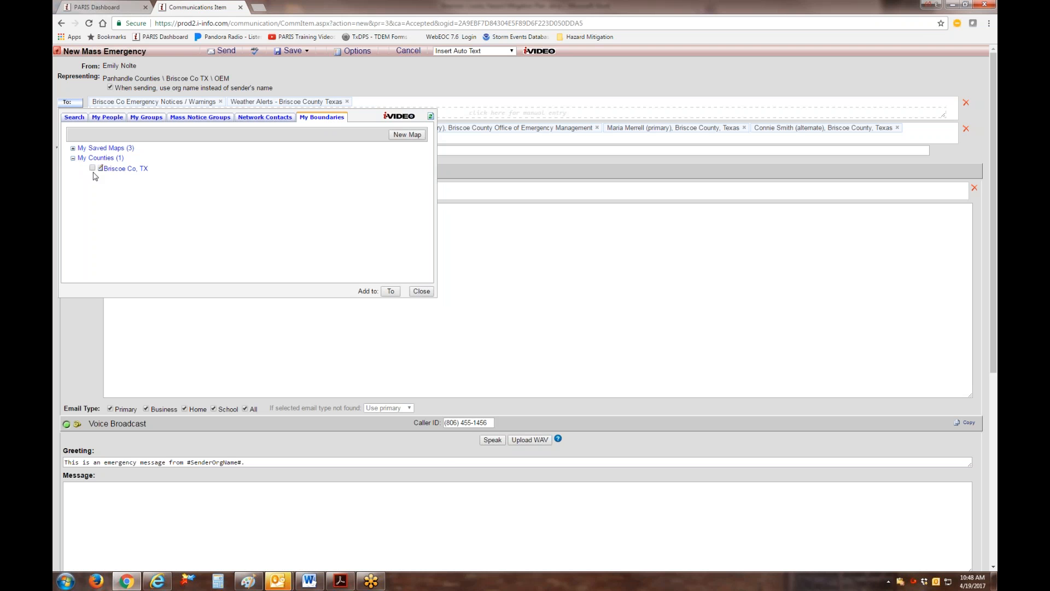
left_click(100, 169)
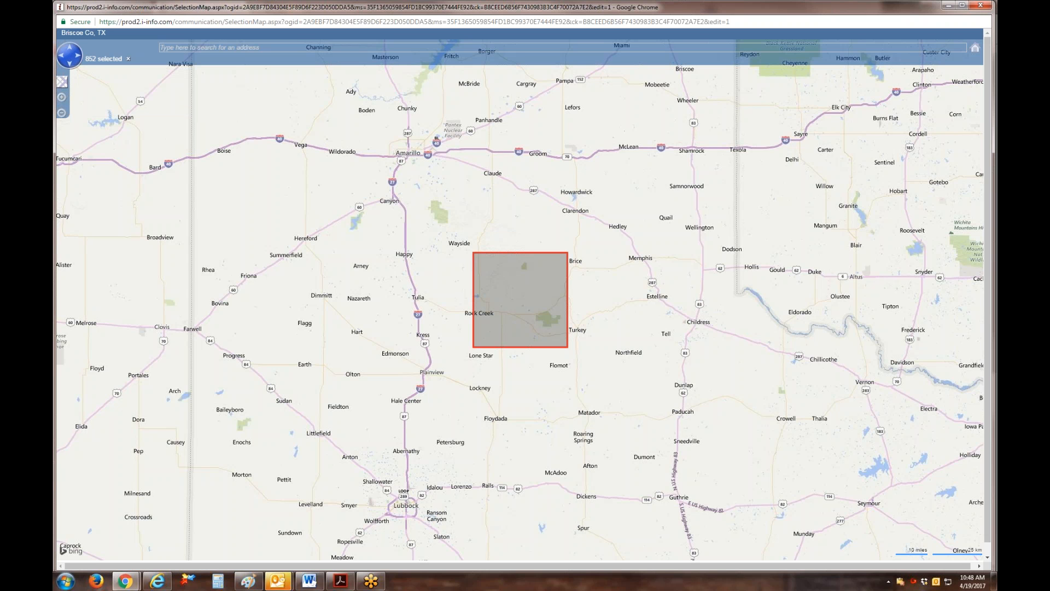
left_click(981, 6)
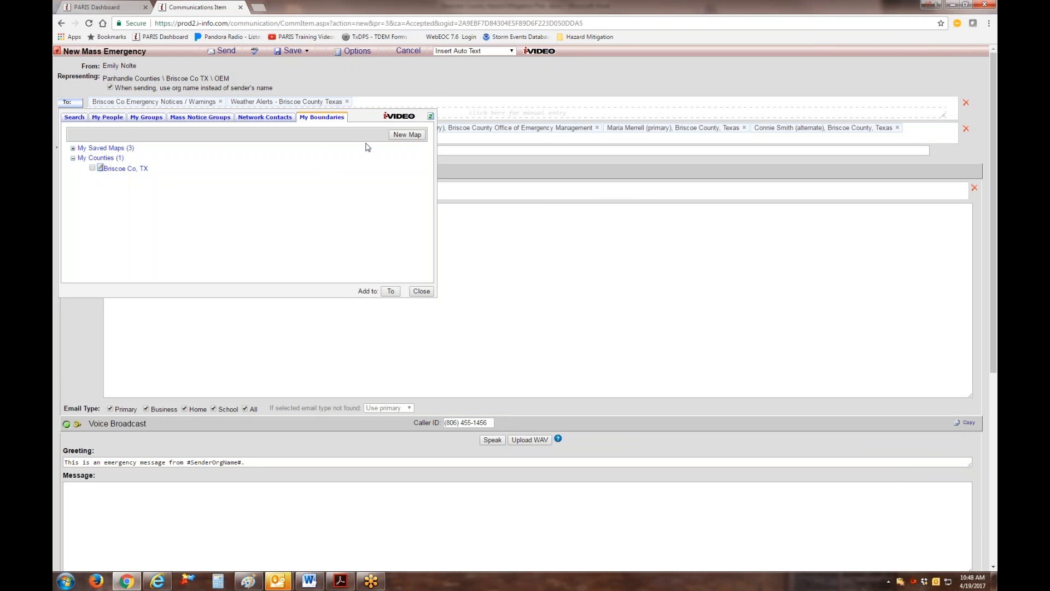
Start a new boundary map and draw a rectangle around the town of Silverton.
left_click(406, 135)
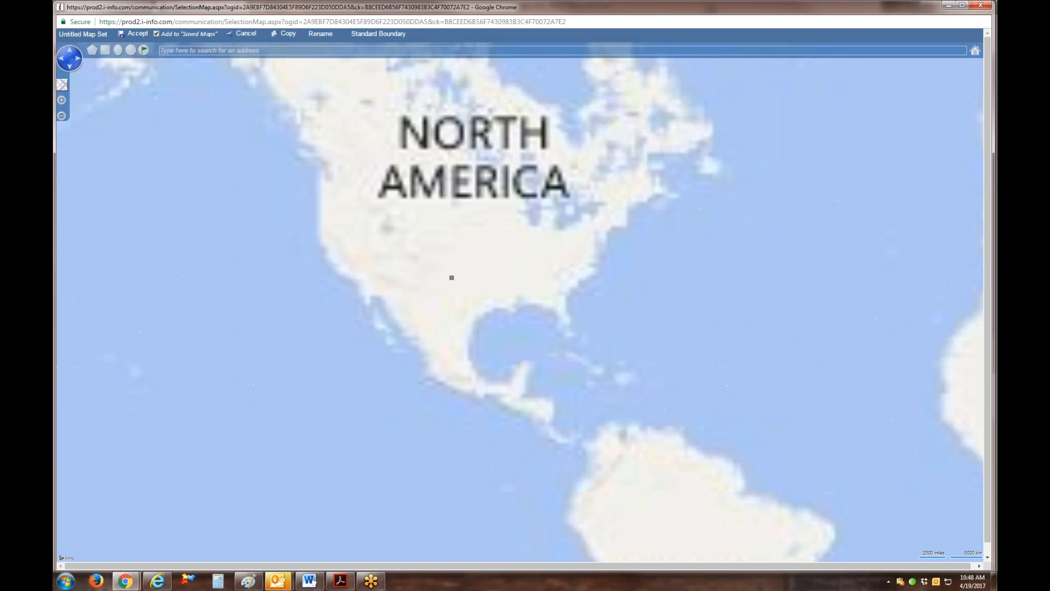
scroll(547, 320, "up", 1)
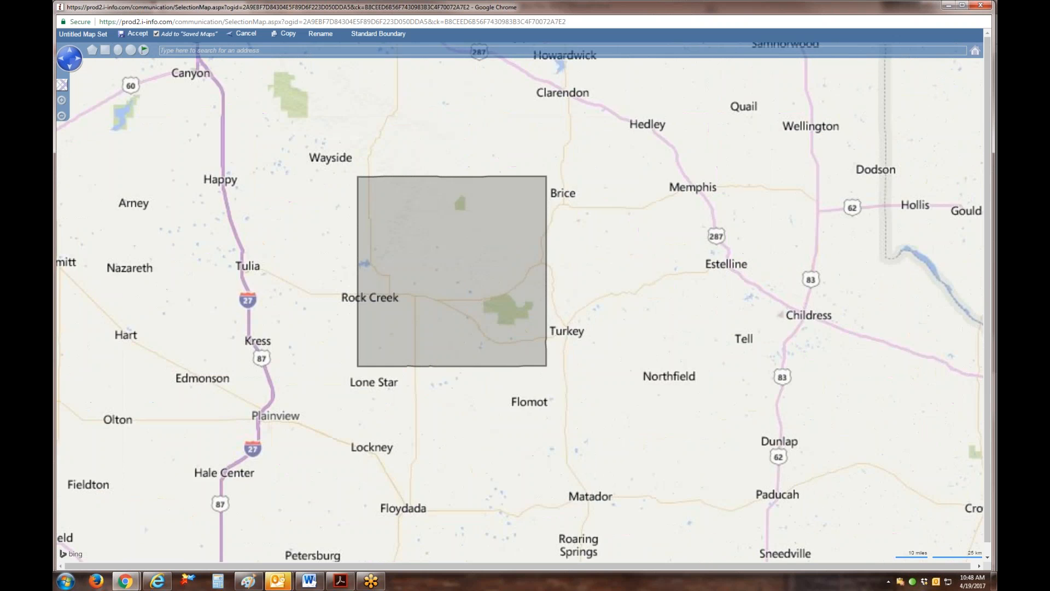
scroll(547, 326, "up", 2)
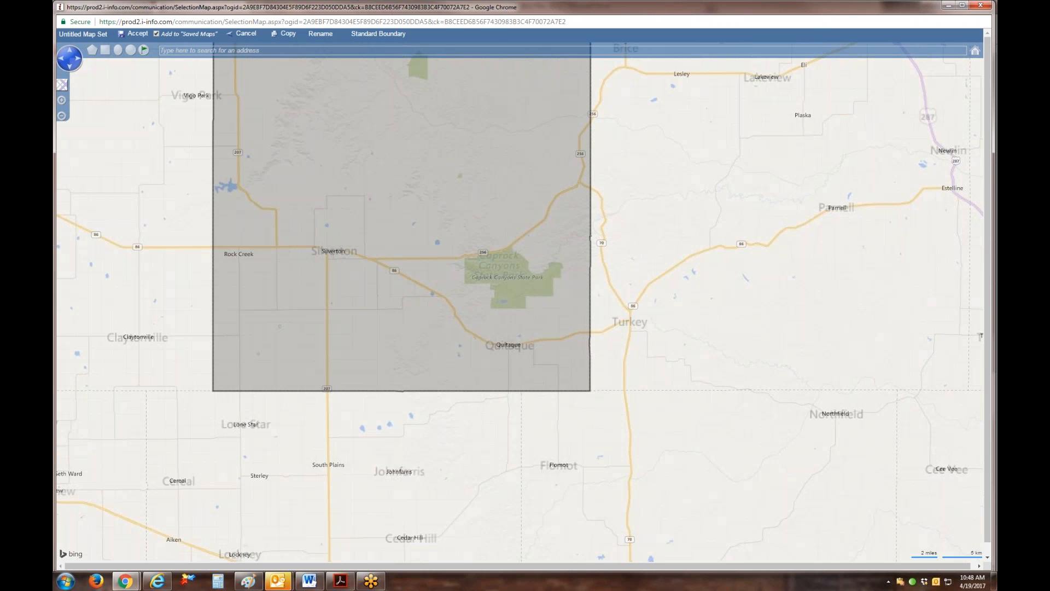
left_click_drag(292, 272, 530, 429)
scroll(529, 514, "up", 1)
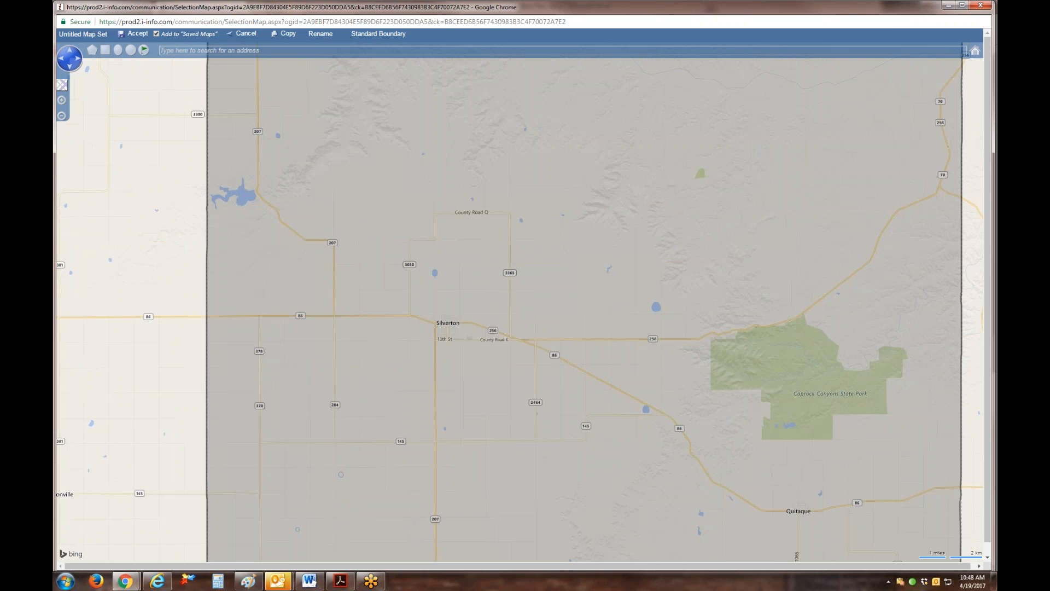
left_click_drag(480, 277, 532, 422)
scroll(486, 486, "up", 1)
left_click_drag(406, 248, 493, 476)
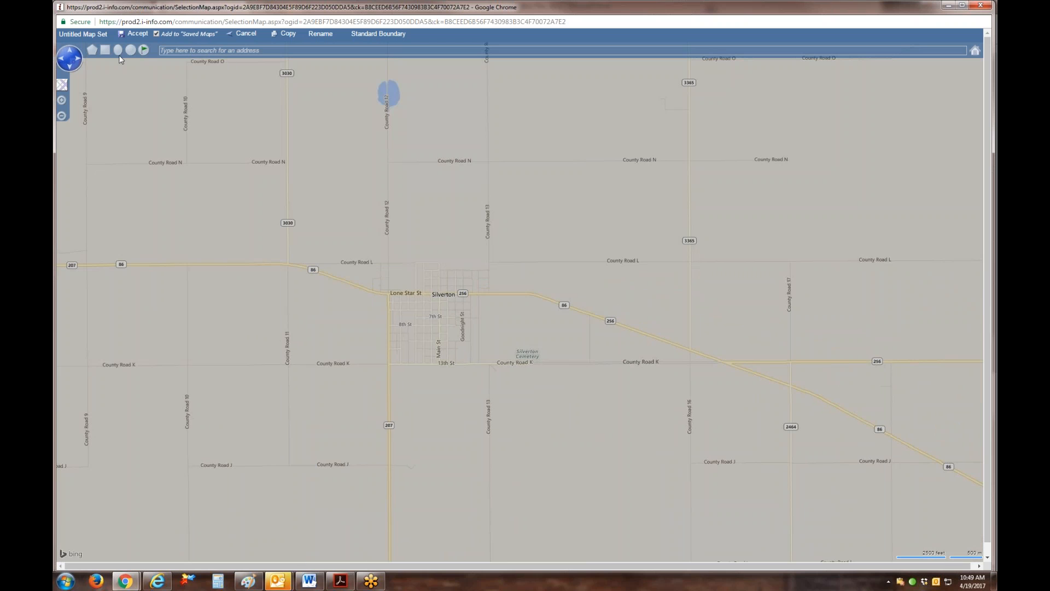
left_click(105, 51)
mouse_move(348, 241)
left_mouse_down()
mouse_move(432, 344)
mouse_move(531, 406)
left_mouse_up()
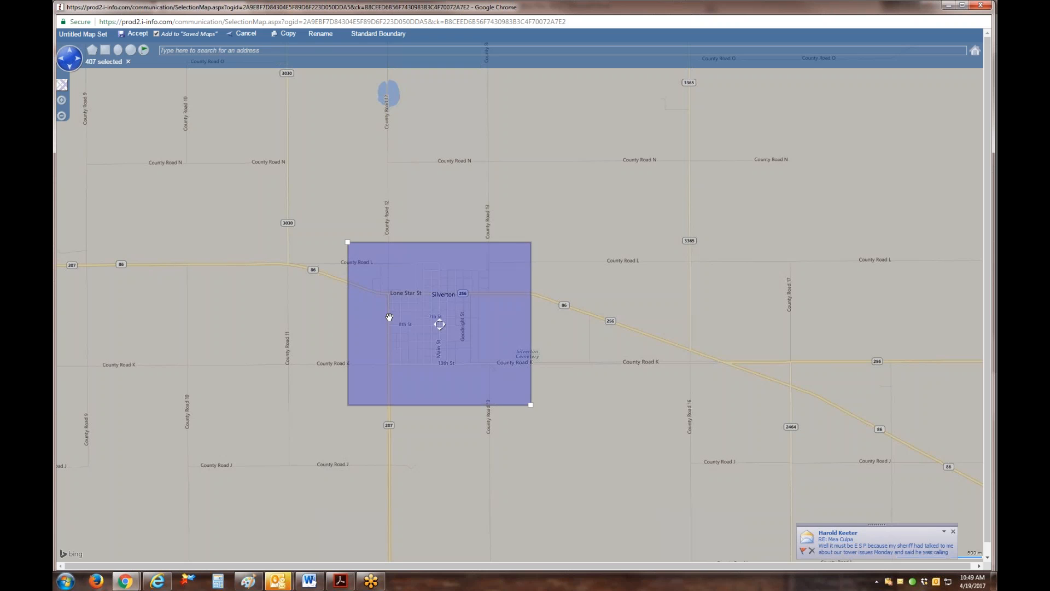
Try to save the new map under the name Silverton, then discard it and close the map window.
left_click(320, 34)
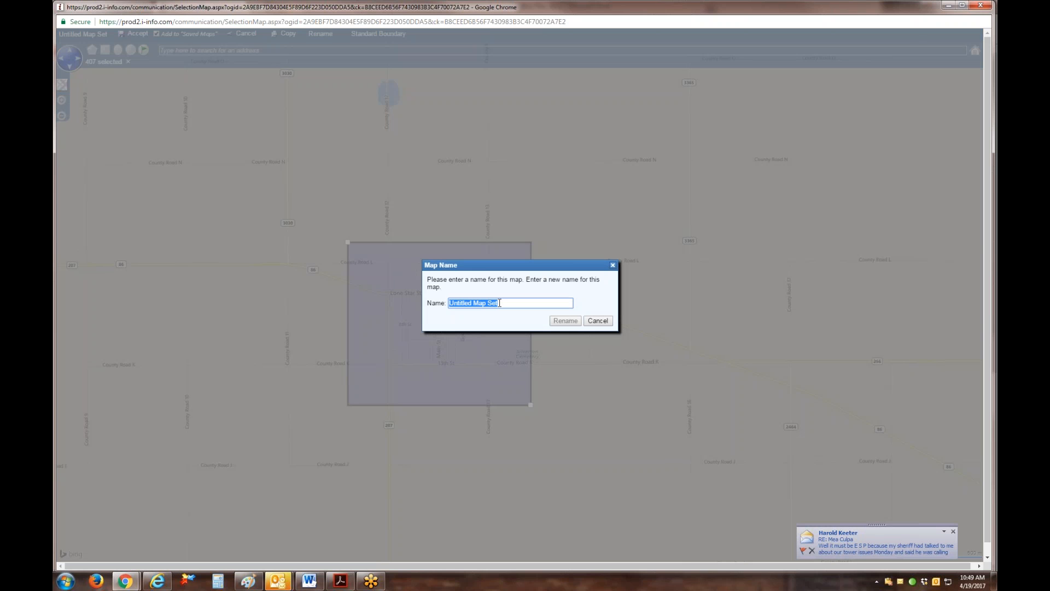
type("Sil")
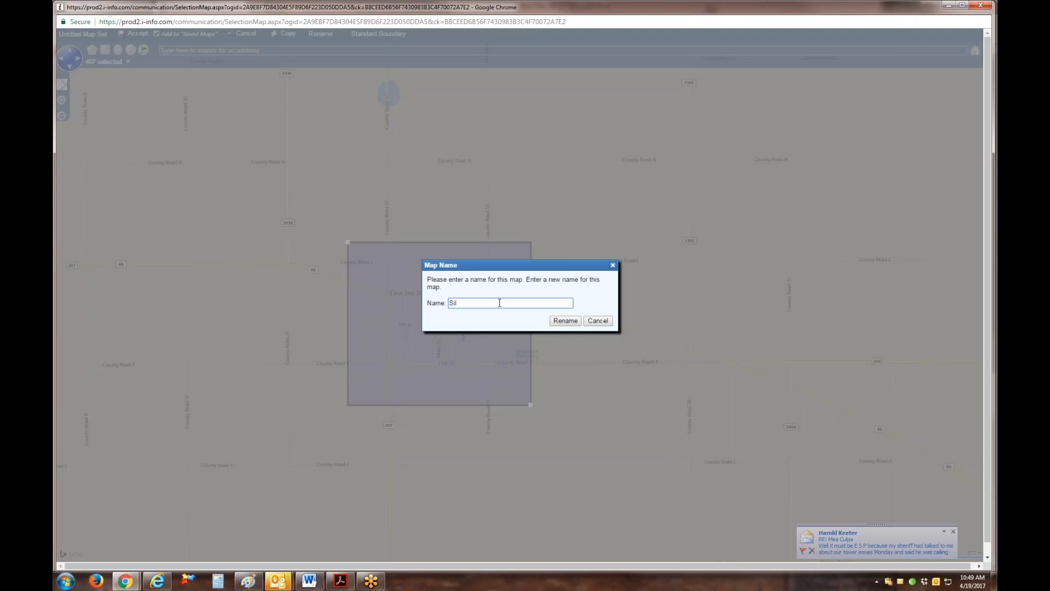
type("verton")
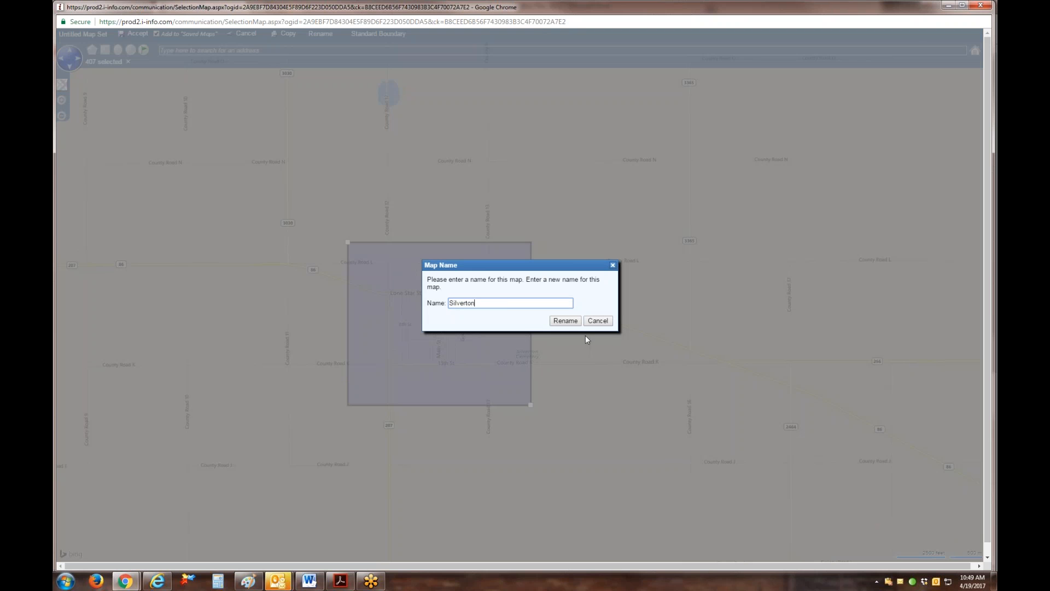
left_click(566, 321)
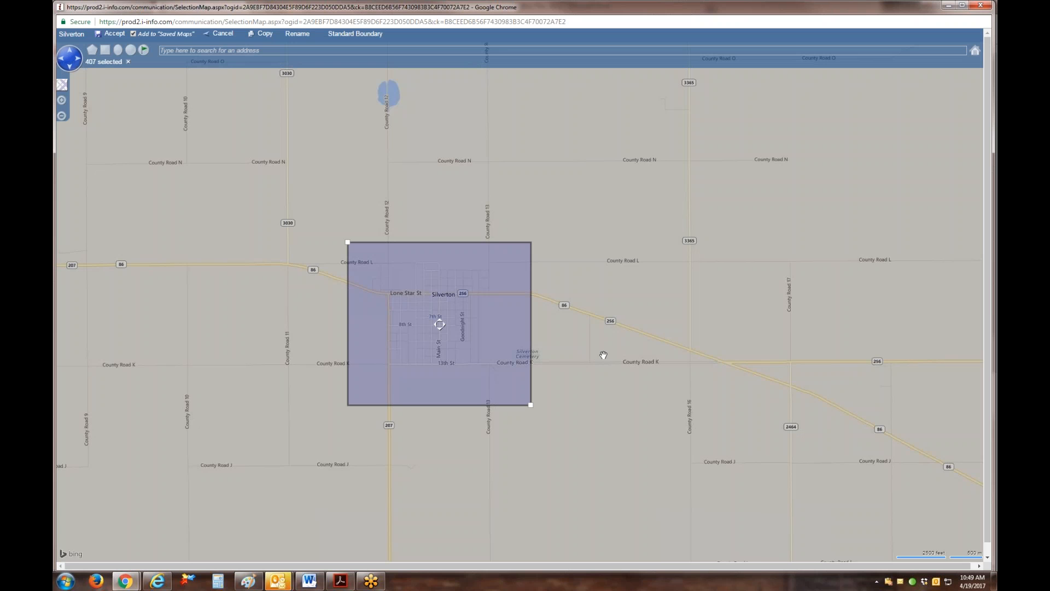
left_click(112, 35)
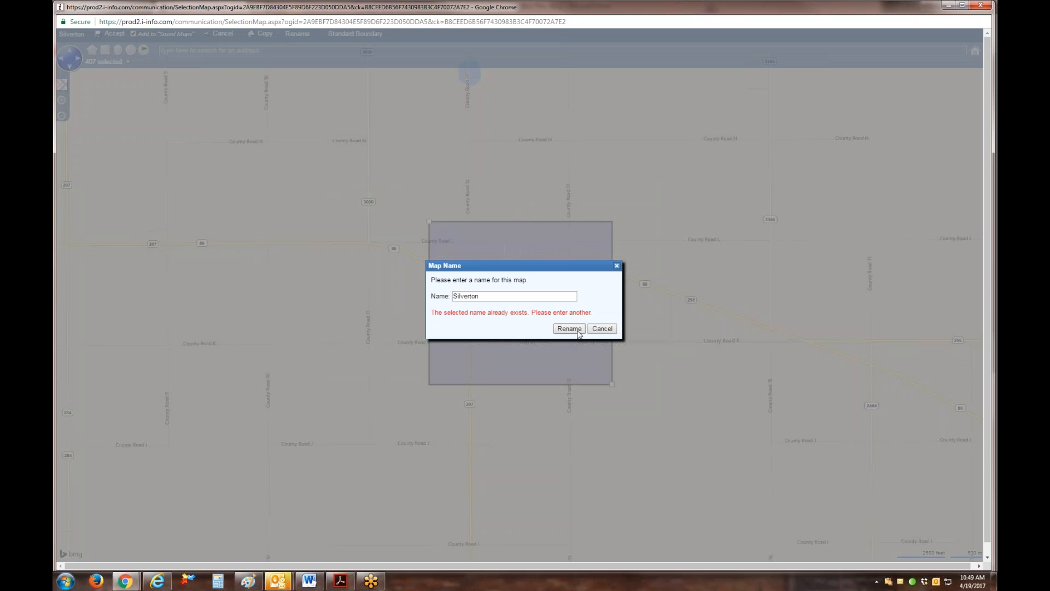
left_click(606, 330)
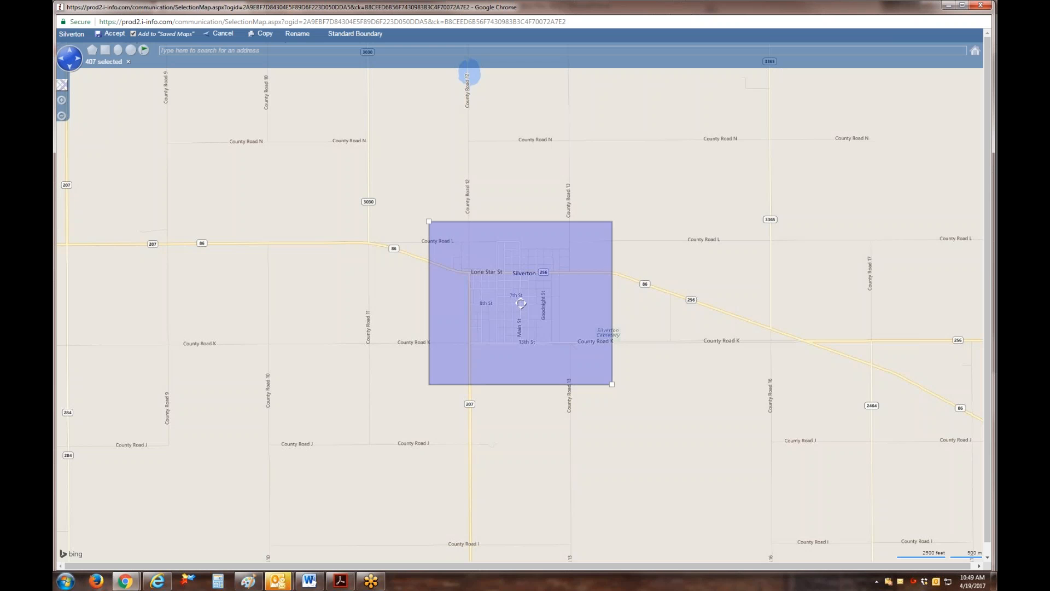
left_click(981, 5)
Add the saved map Silverton to the notification's recipients and close the recipient picker.
left_click(73, 148)
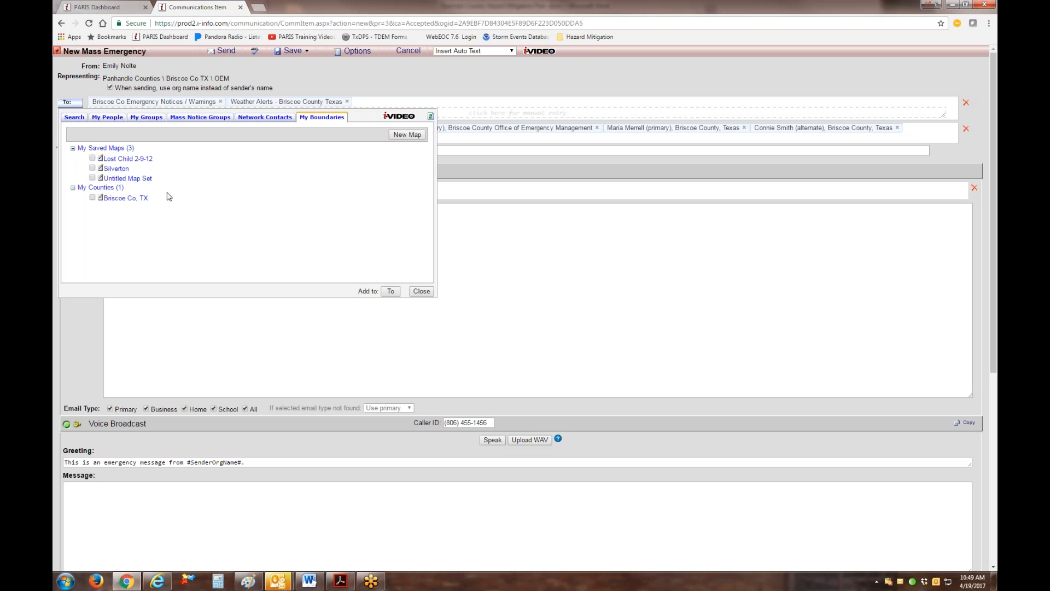
left_click(92, 168)
left_click(392, 292)
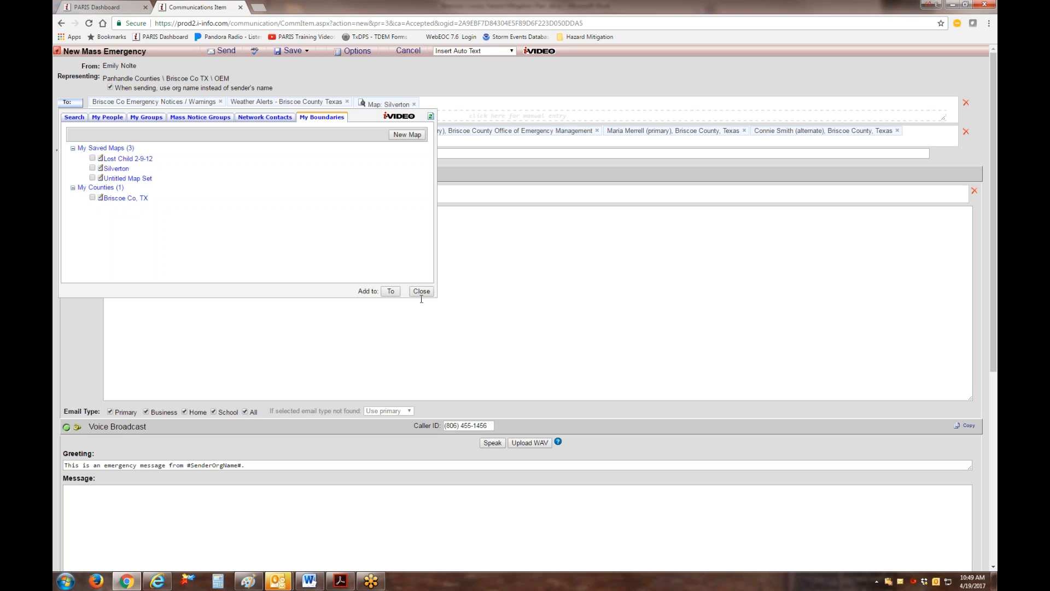
left_click(421, 292)
Set the notification's subject to "Test" and append "this is test" to the email message.
left_click(98, 155)
type("Test")
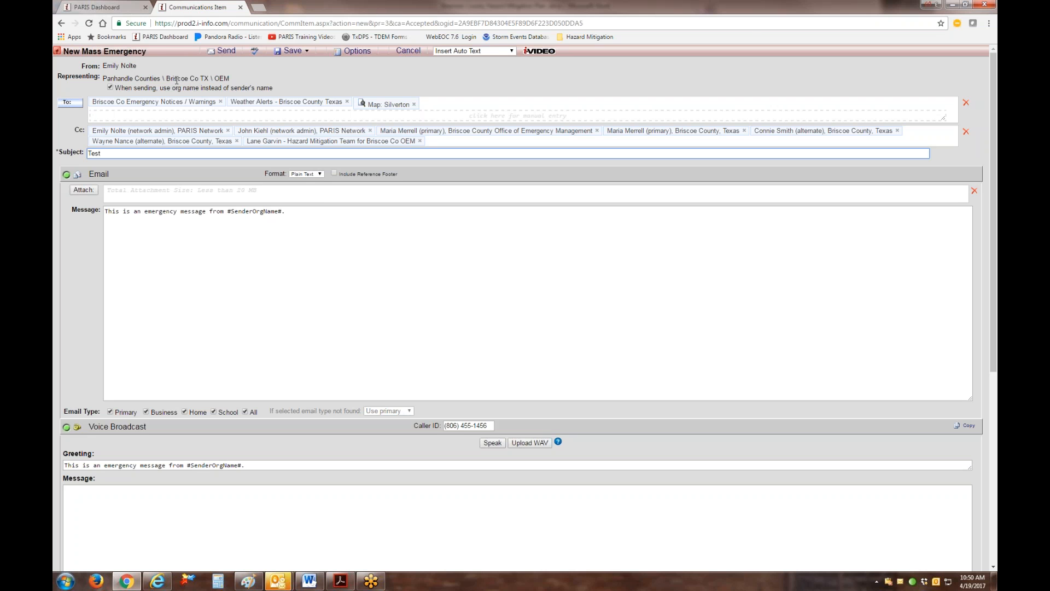
left_click(297, 212)
type("this is test")
scroll(298, 213, "down", 3)
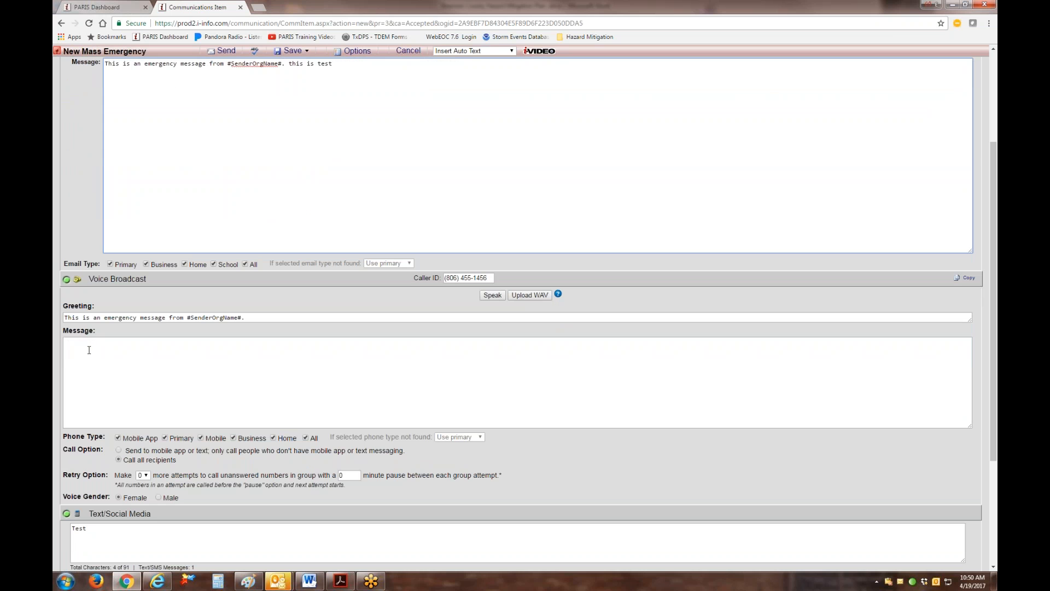
Enter "this is a test" as the voice broadcast message.
left_click(87, 346)
type("this is a test")
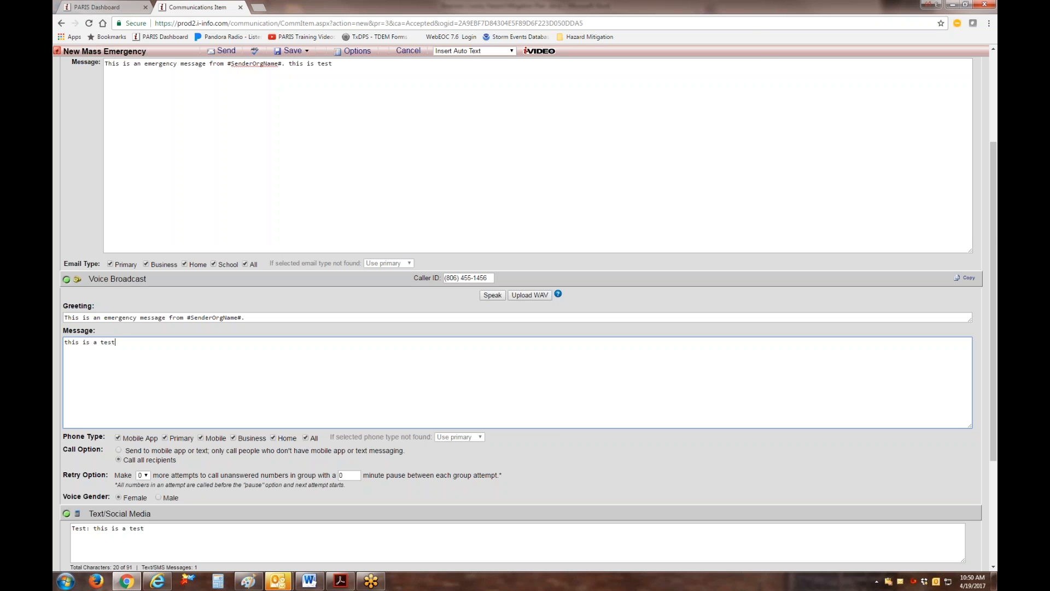
Enlarge the page and listen to the spoken preview of the voice broadcast.
left_click(989, 23)
left_click(960, 117)
left_click(960, 117)
left_click(960, 116)
left_click(960, 116)
left_click(799, 181)
scroll(893, 143, "up", 3)
scroll(715, 390, "down", 6)
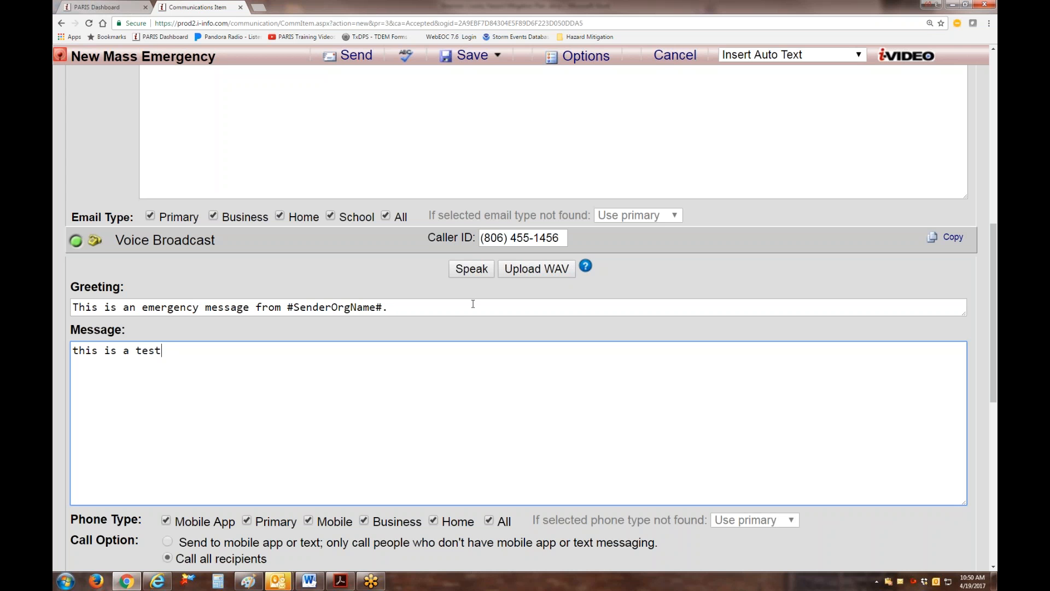
left_click(478, 273)
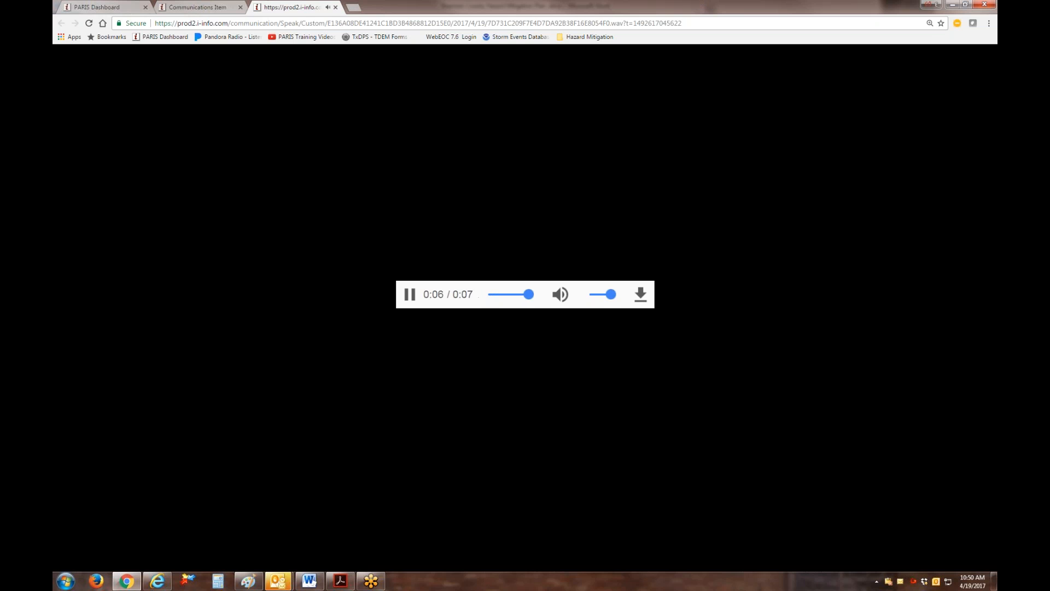
left_click(336, 7)
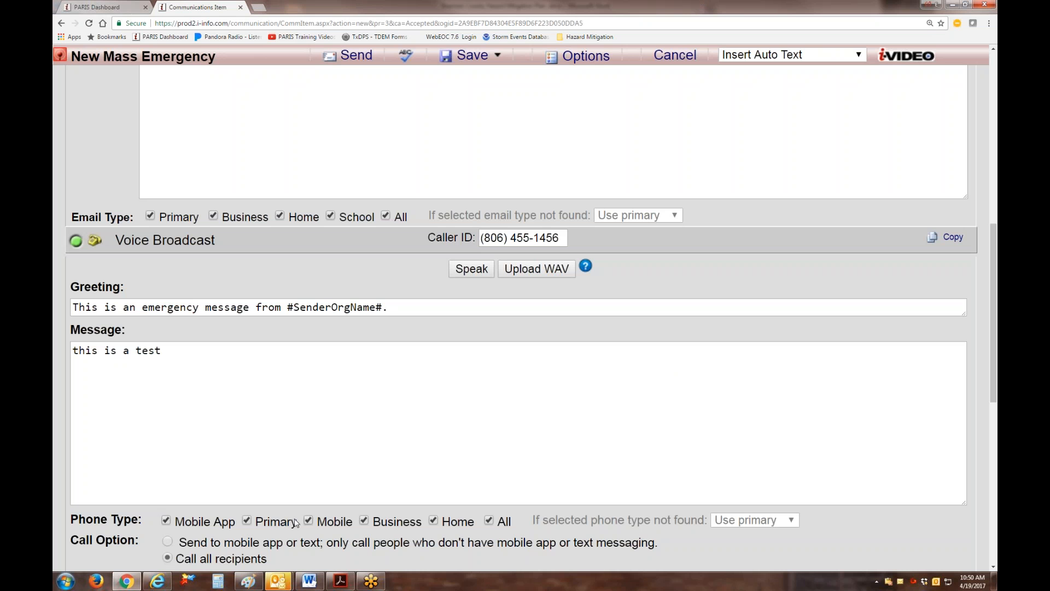
Extend the voice message to "this is a test from miami." and listen to its spoken preview.
left_click(188, 361)
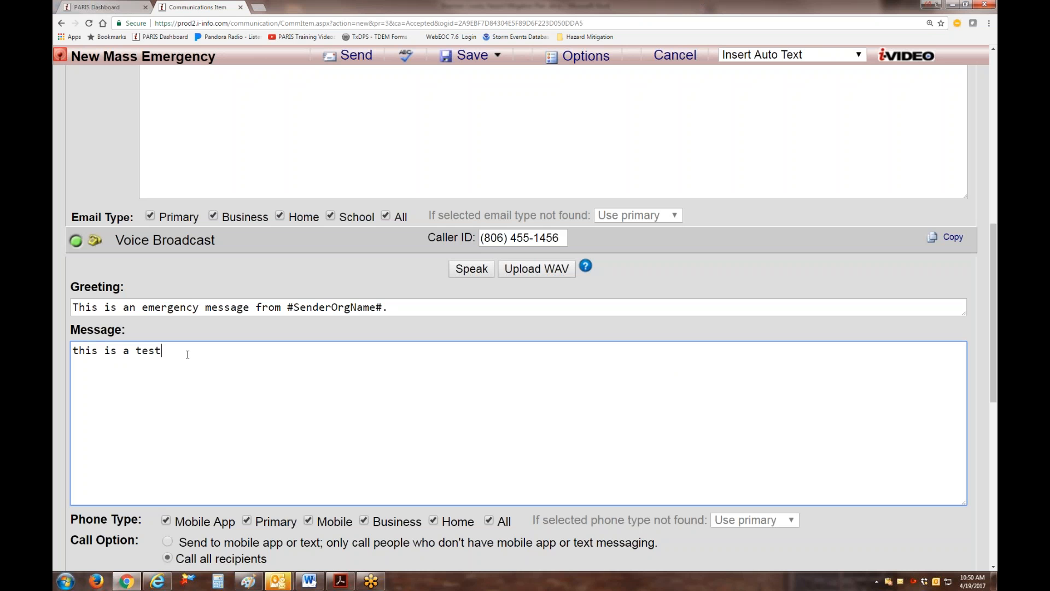
type("from miami.")
left_click(478, 271)
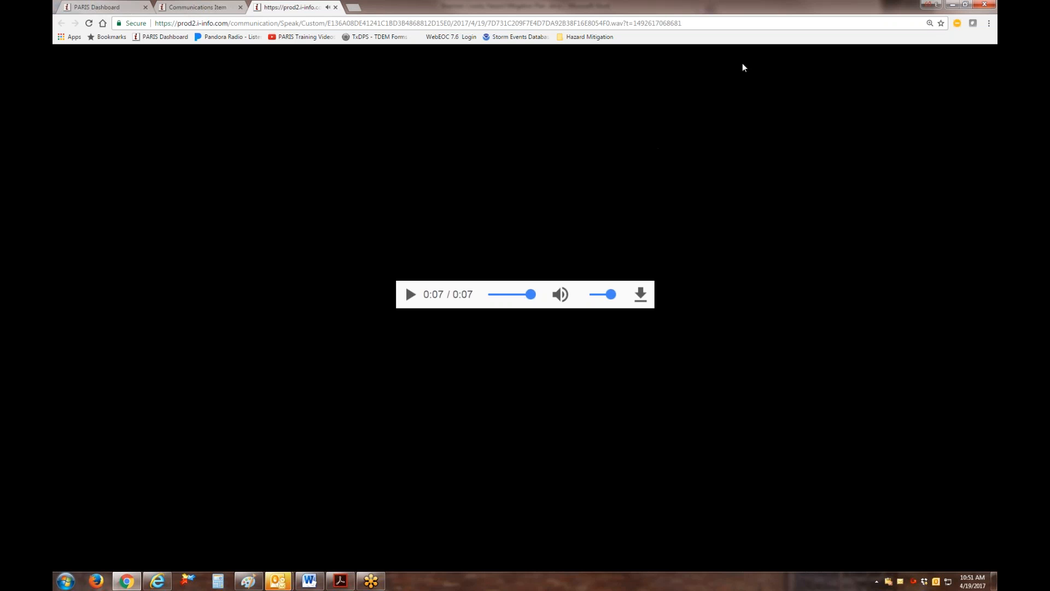
left_click(335, 7)
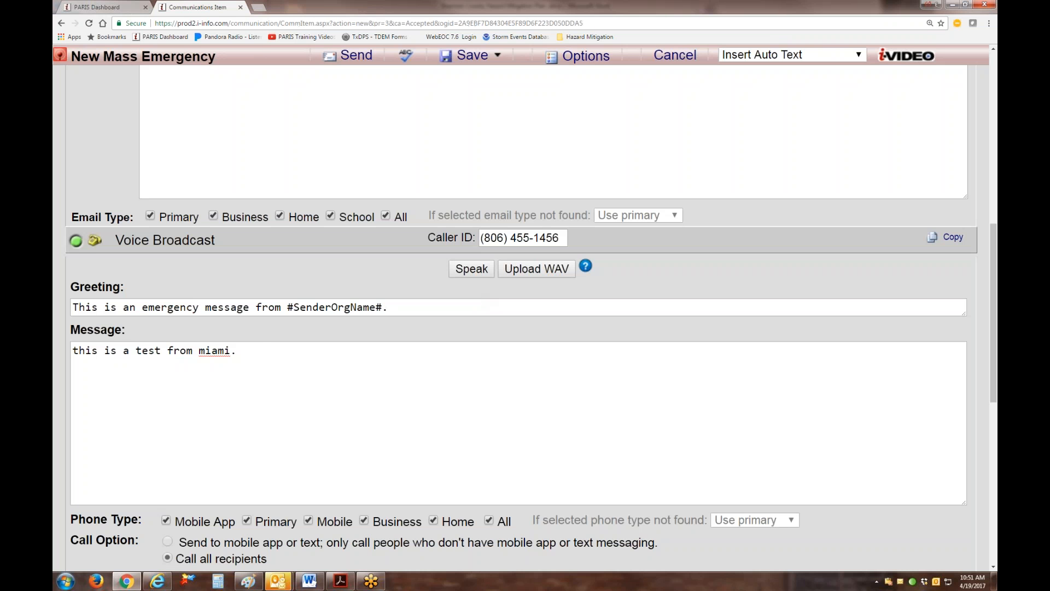
Respell the end of the voice message so it reads "this is a test from miama" and listen to the preview again.
left_click(239, 351)
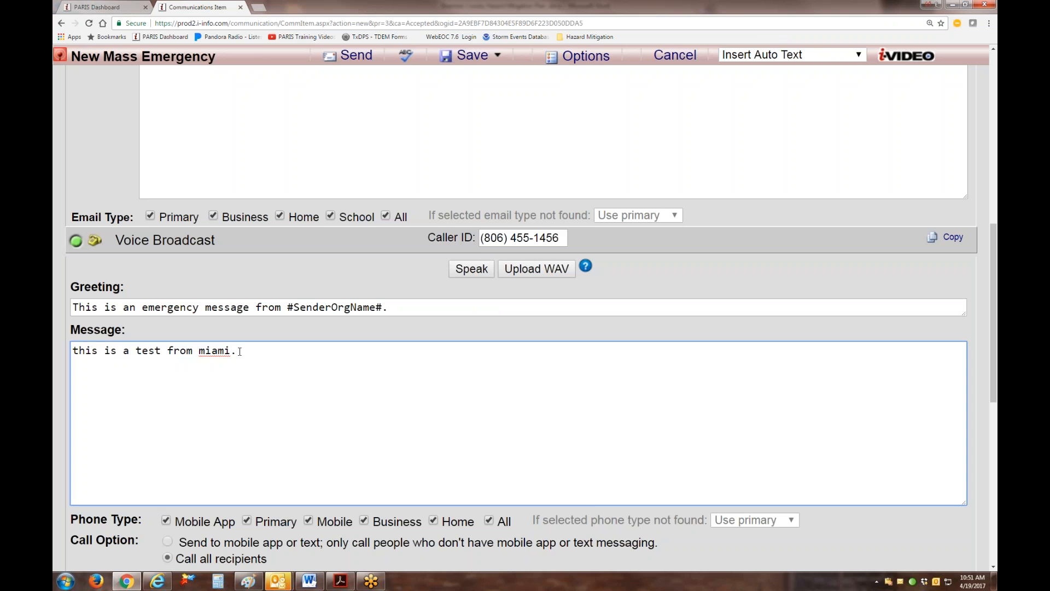
key("BackSpace")
key("BackSpace")
key("BackSpace")
key("BackSpace")
type("ama")
left_click(472, 269)
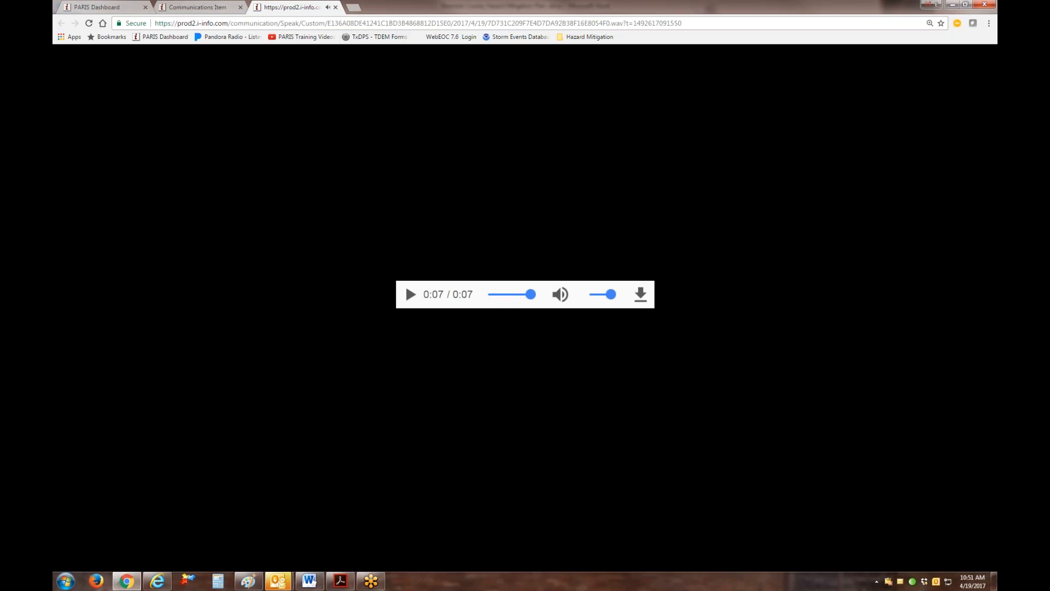
left_click(335, 8)
left_click_drag(243, 351, 219, 350)
type("ama")
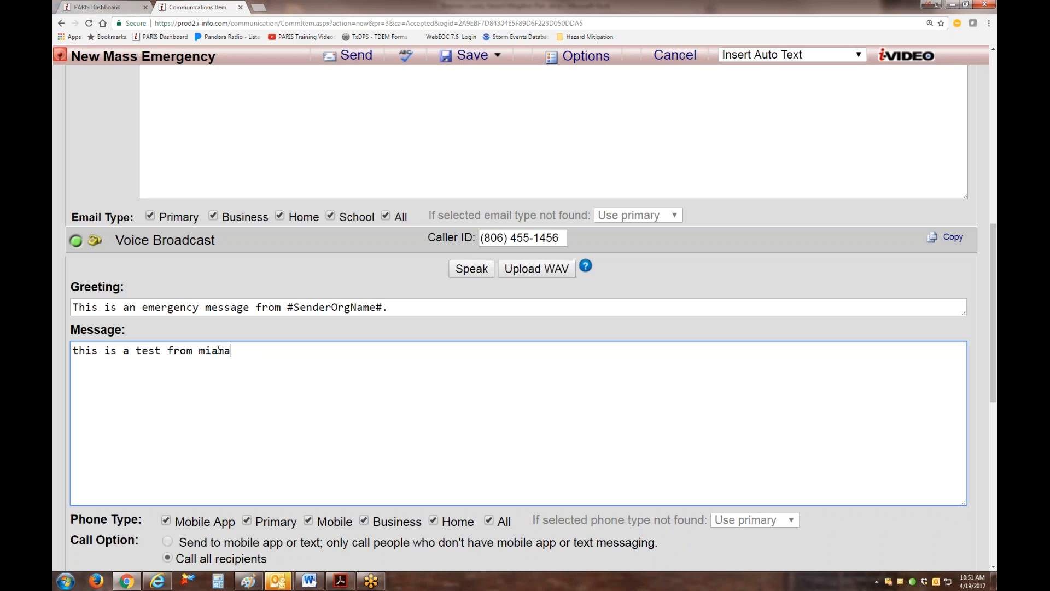
left_click(475, 270)
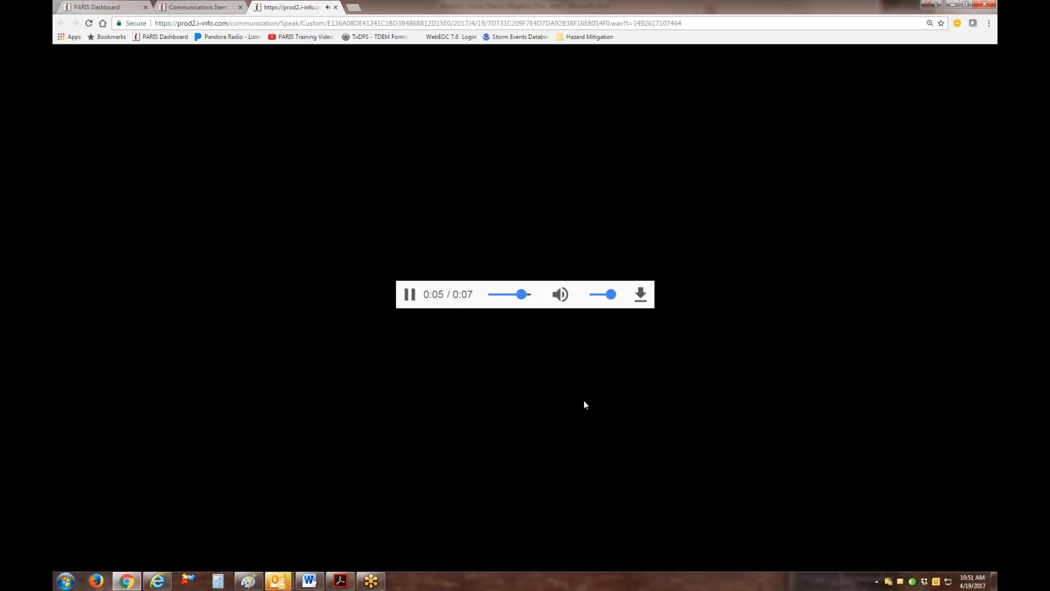
left_click(335, 7)
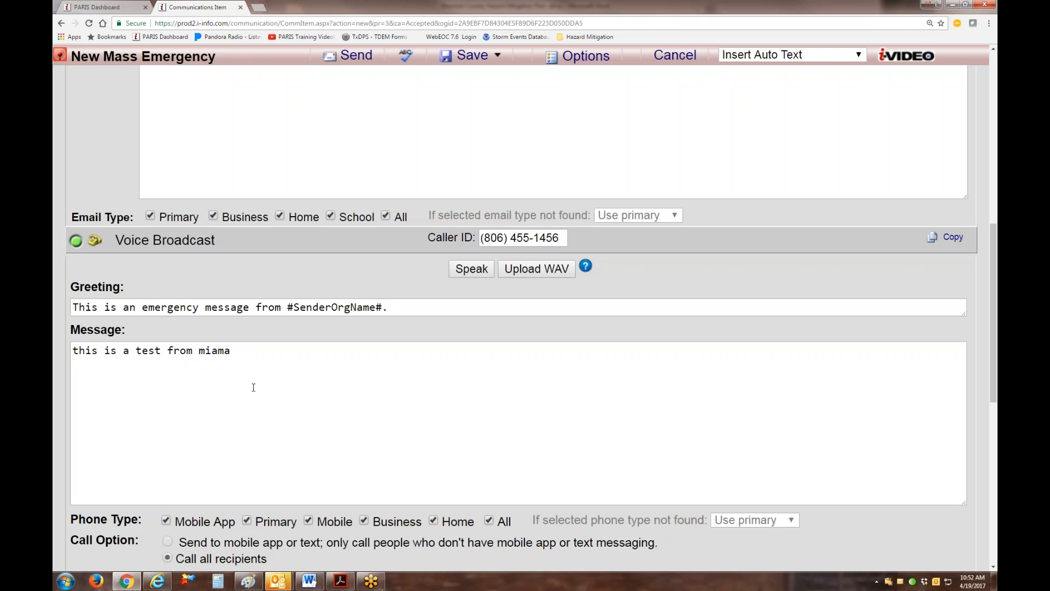
Limit the phone type to Primary and call only people who don't have the mobile app or text messaging.
scroll(250, 367, "down", 3)
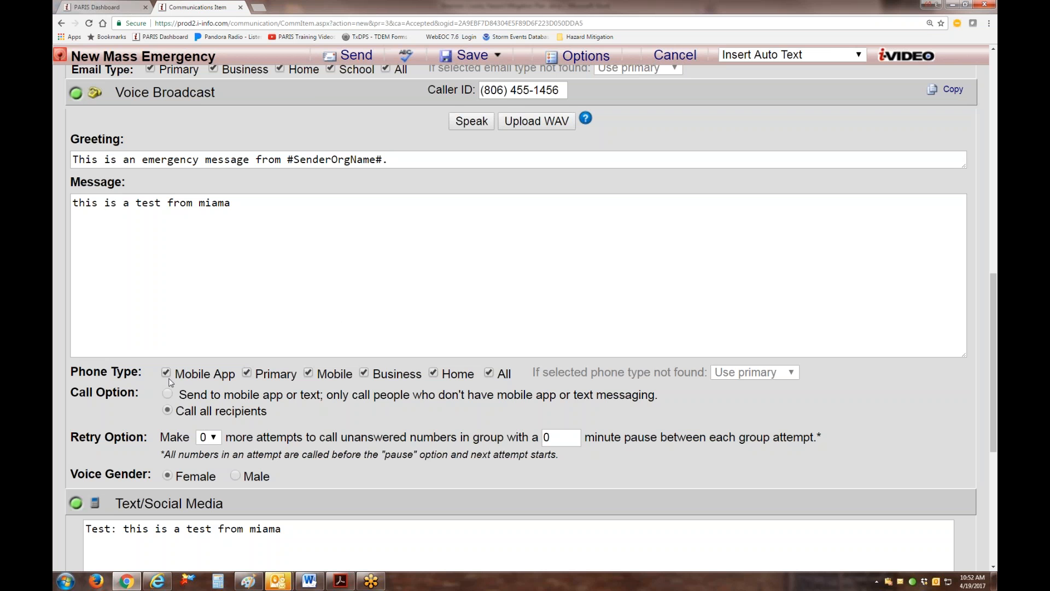
left_click(489, 373)
left_click(168, 395)
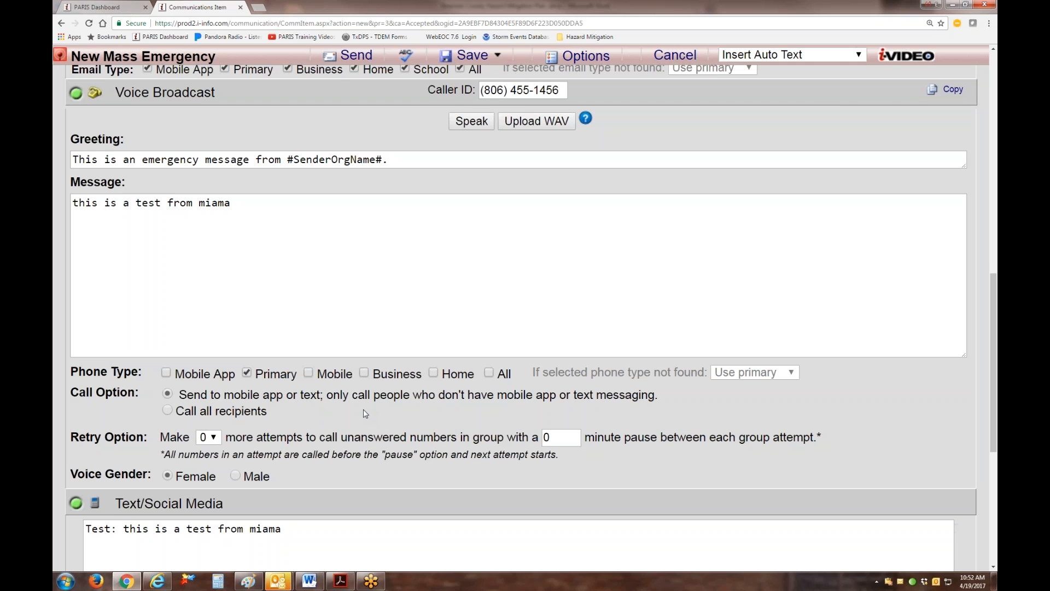
Convert the notification to a template named "Test" that is available for mobile use and save it.
scroll(365, 414, "down", 3)
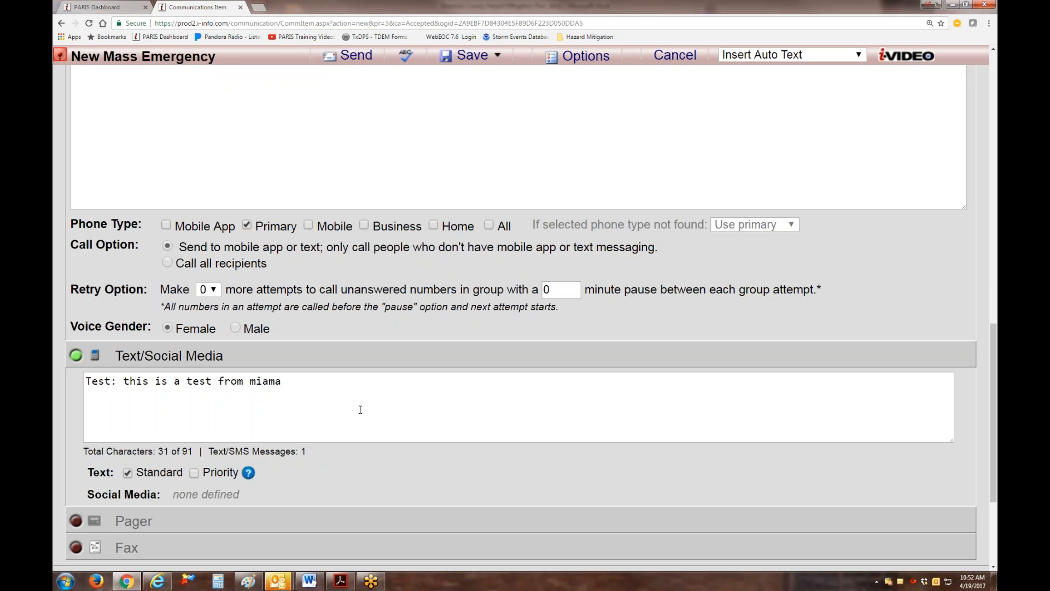
scroll(374, 407, "down", 3)
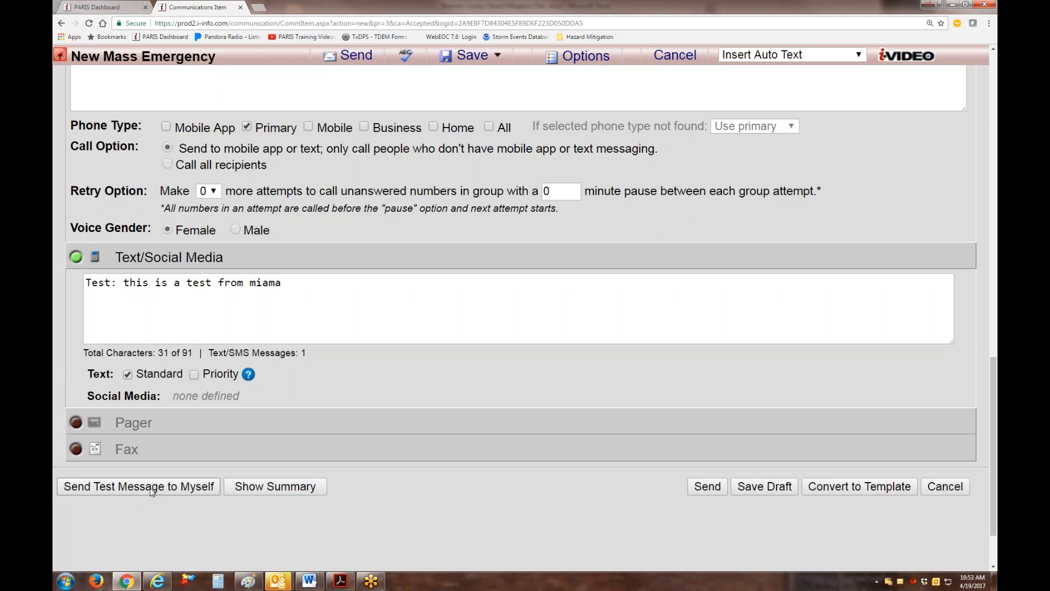
left_click(869, 488)
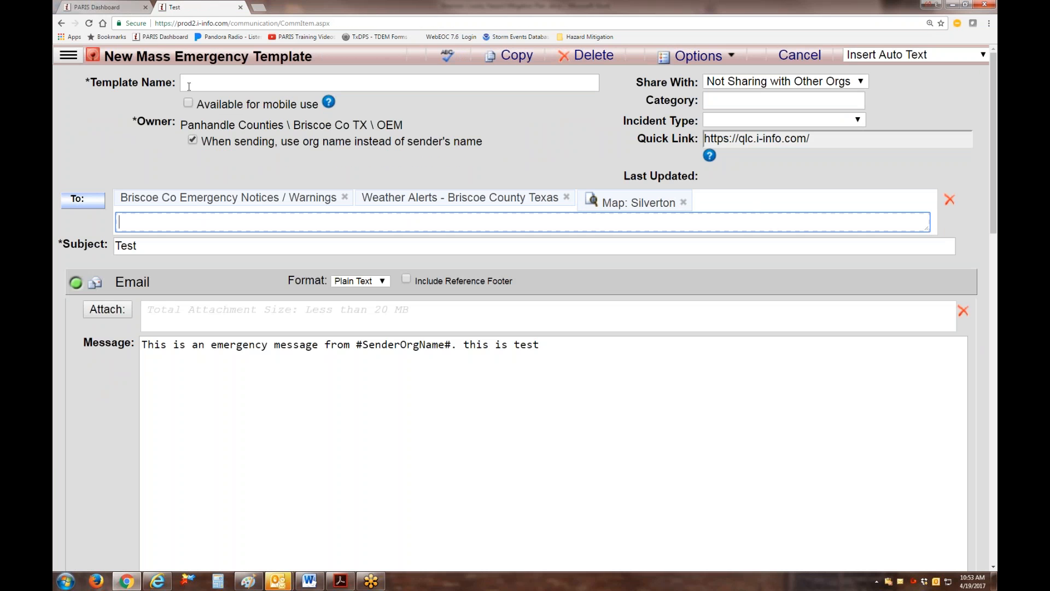
left_click(199, 83)
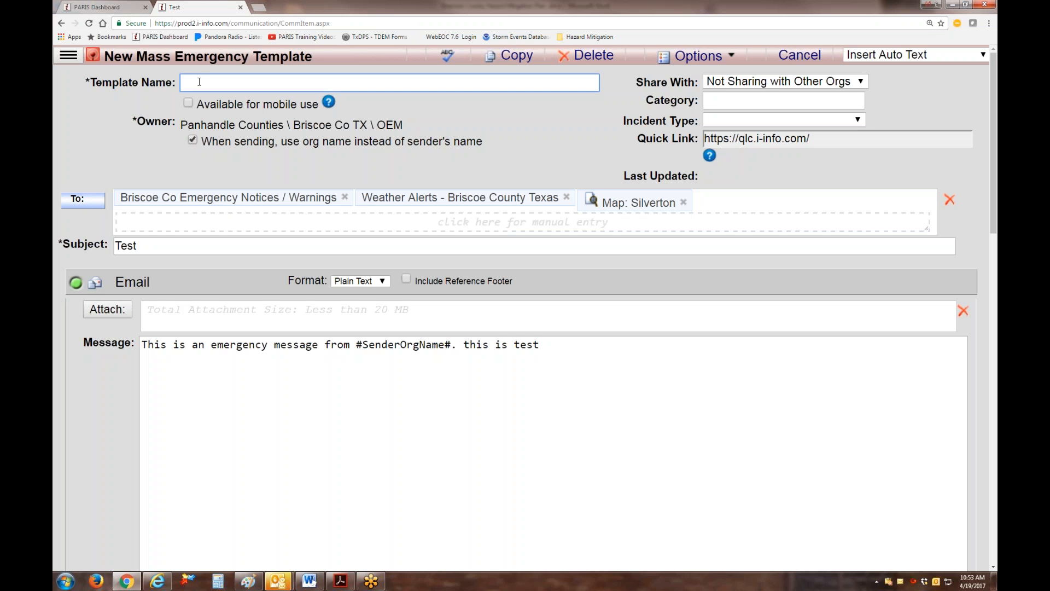
type("Test")
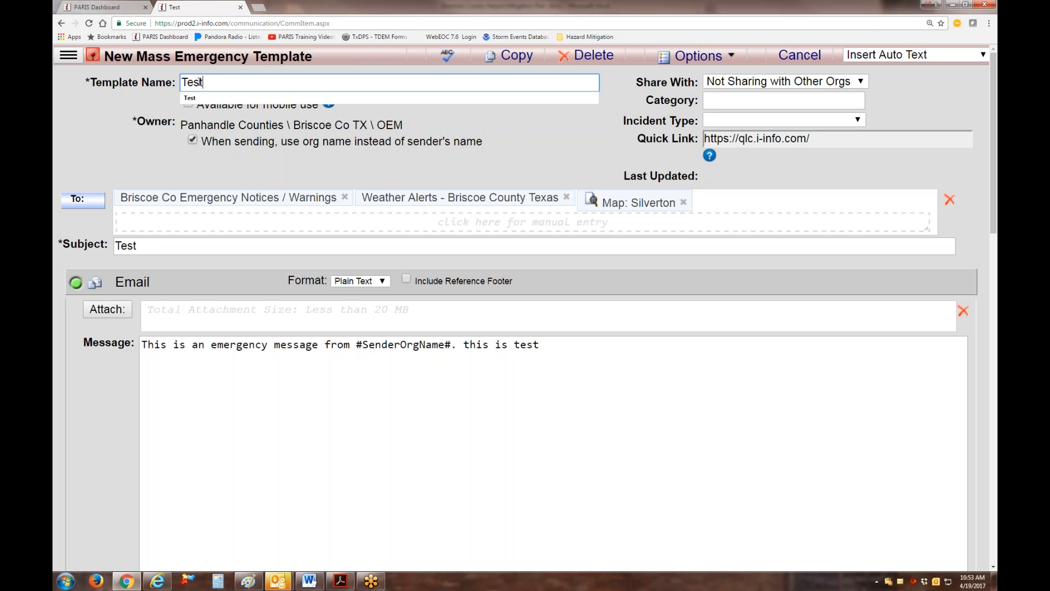
left_click(577, 455)
left_click(188, 103)
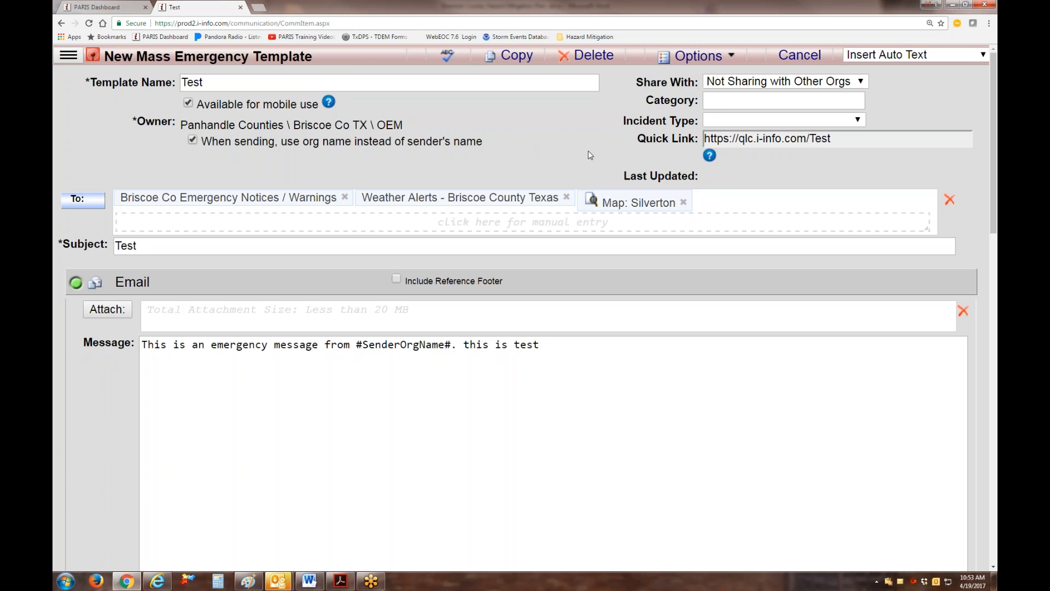
scroll(589, 150, "down", 15)
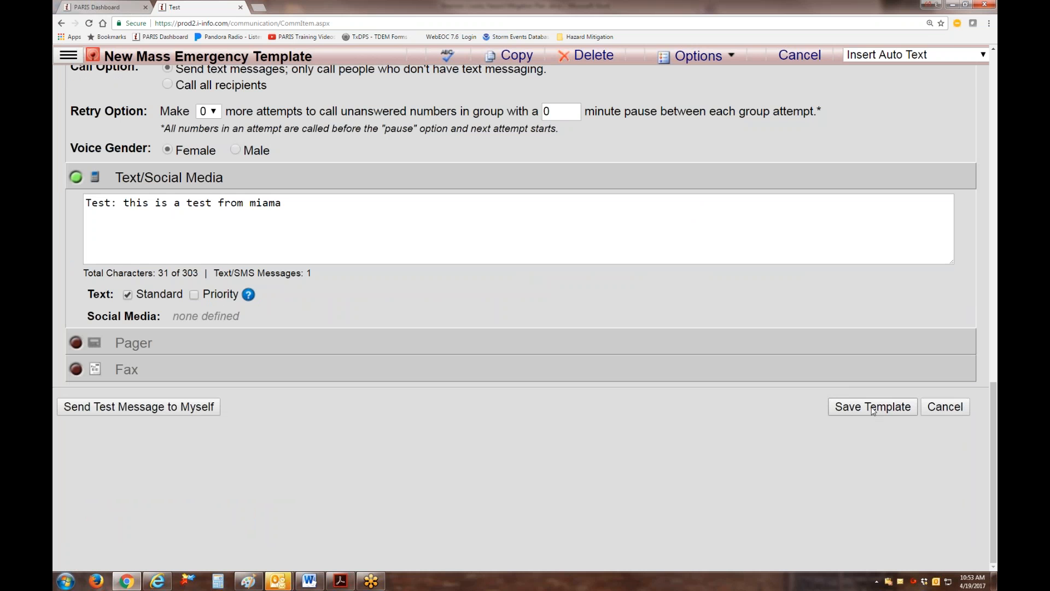
left_click(859, 409)
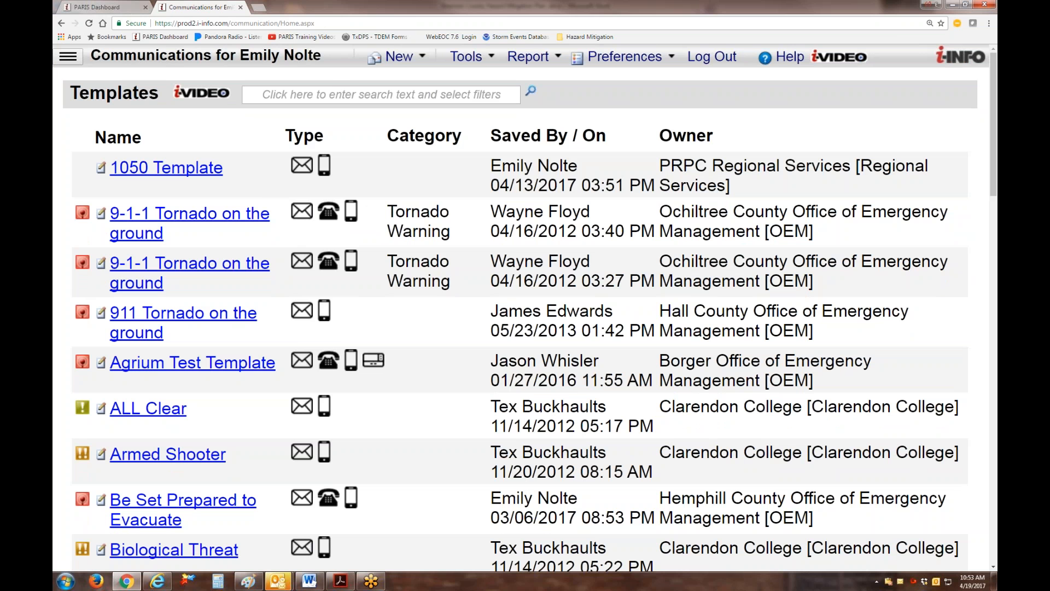
Search the templates for "test" and start a new notification from Briscoe County's Test template.
left_click(351, 96)
type("test")
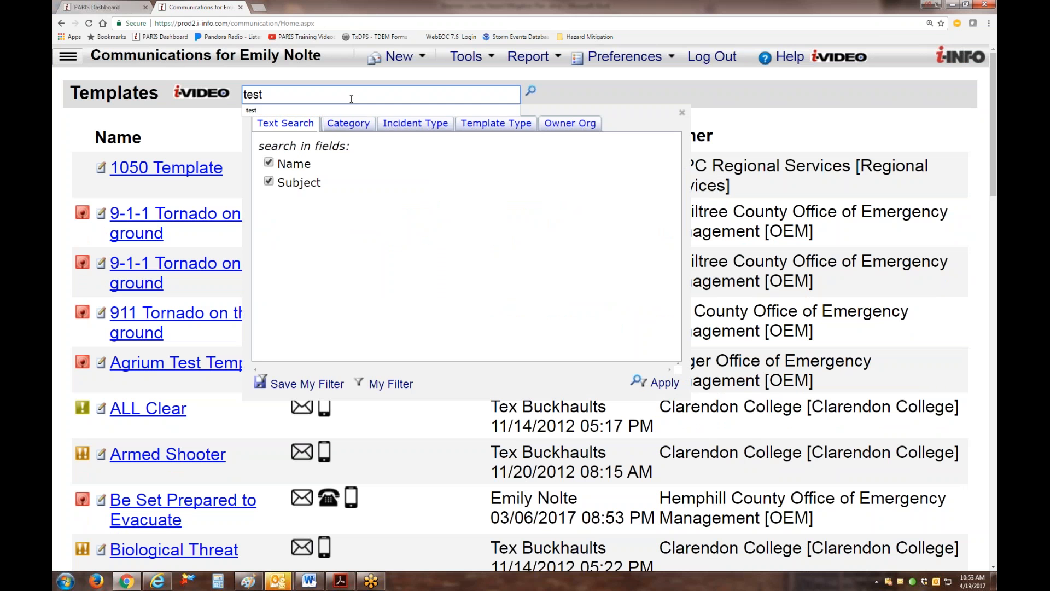
key("Return")
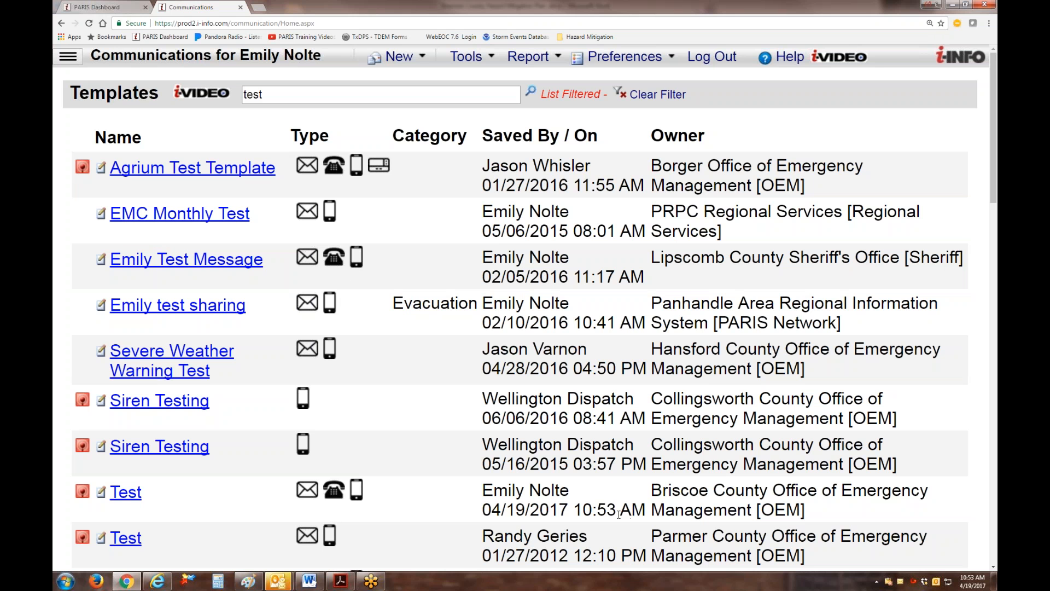
left_click(129, 496)
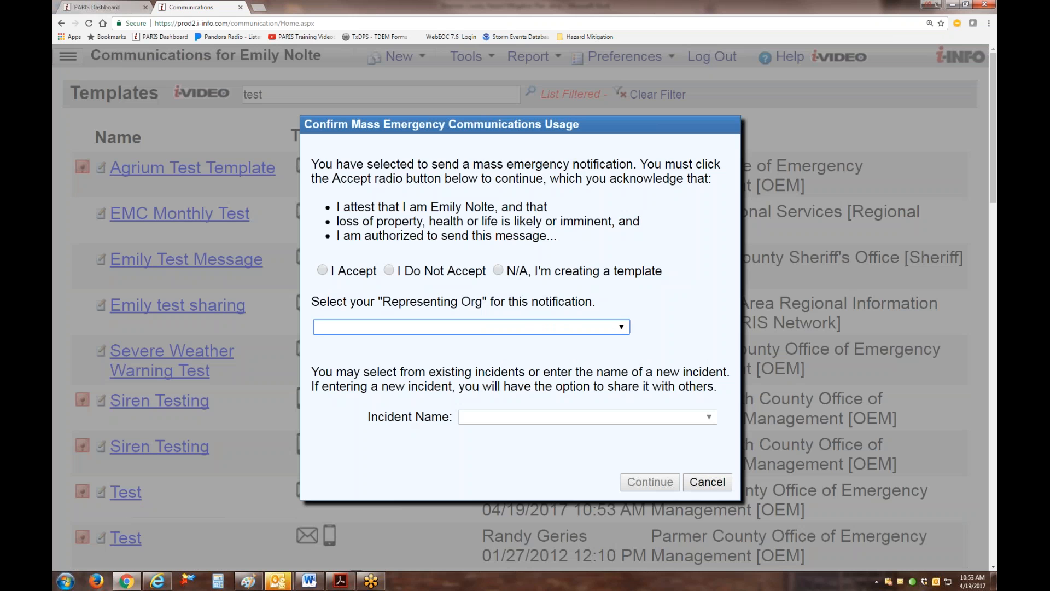
Accept the mass emergency usage statement and continue with Panhandle Counties \ Briscoe Co TX \ OEM as the representing organization.
left_click(324, 271)
left_click(446, 329)
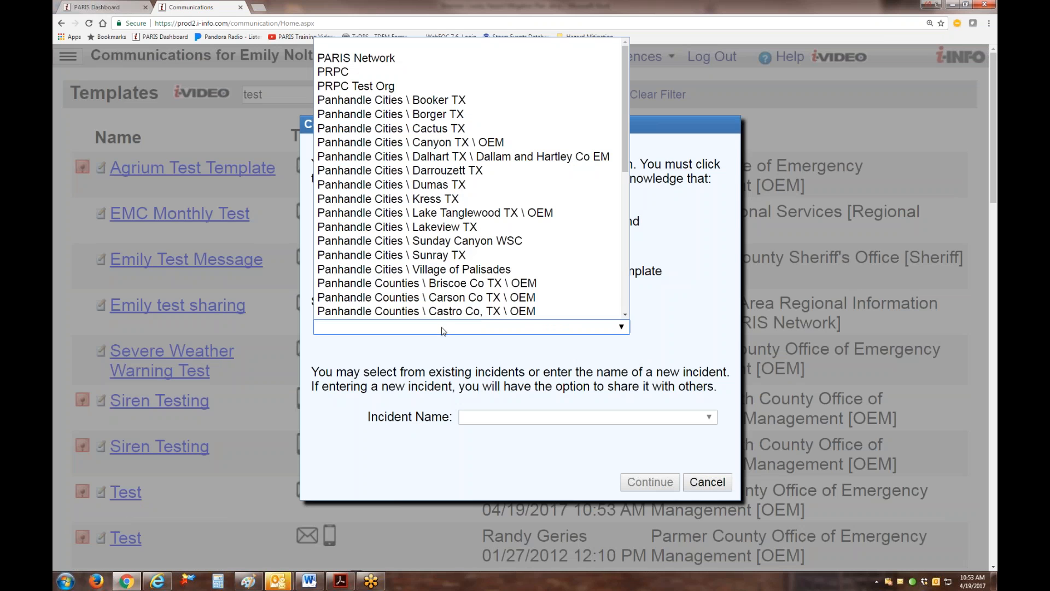
left_click(498, 287)
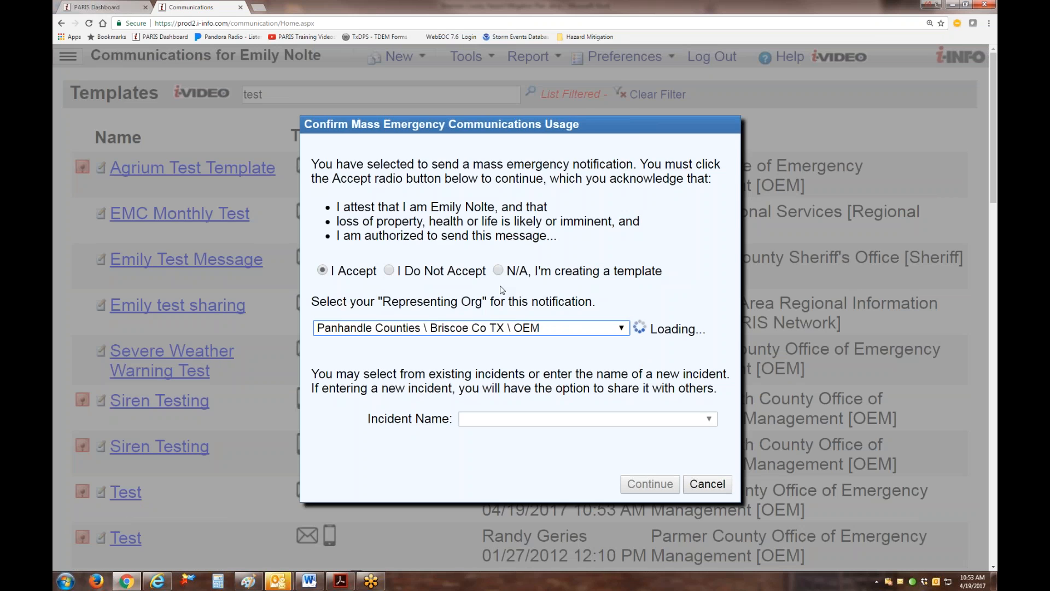
left_click(670, 483)
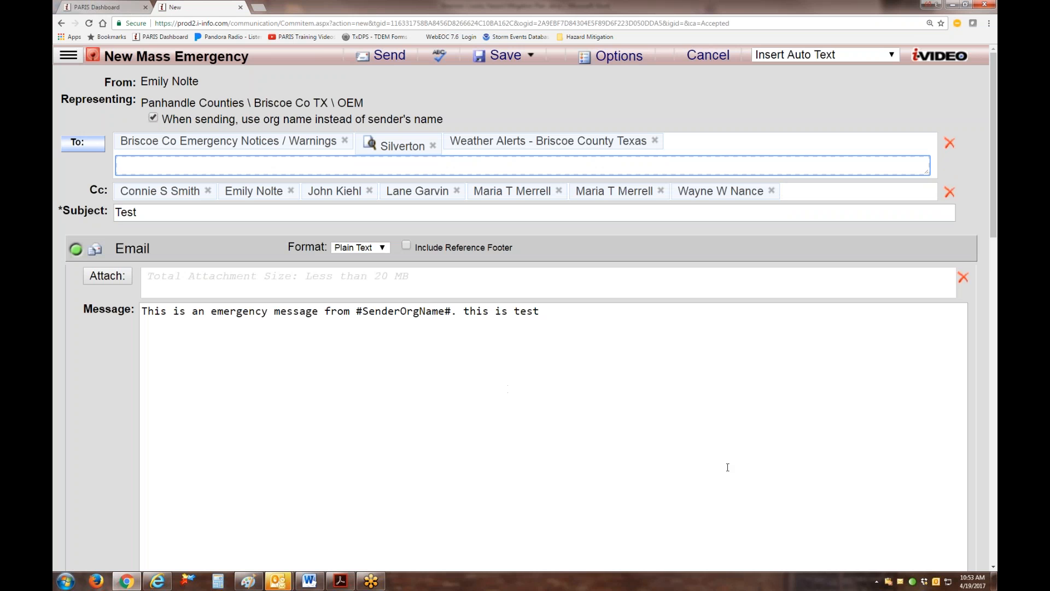
Review the notification filled in from the template and cancel it without sending.
scroll(705, 436, "down", 15)
scroll(643, 479, "down", 3)
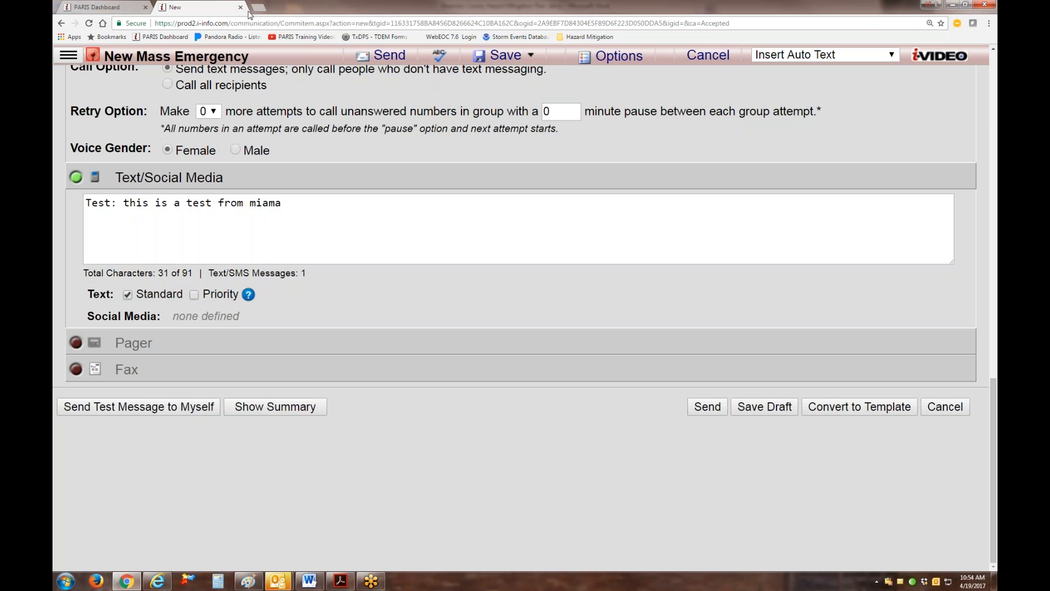
left_click(691, 62)
left_click(536, 355)
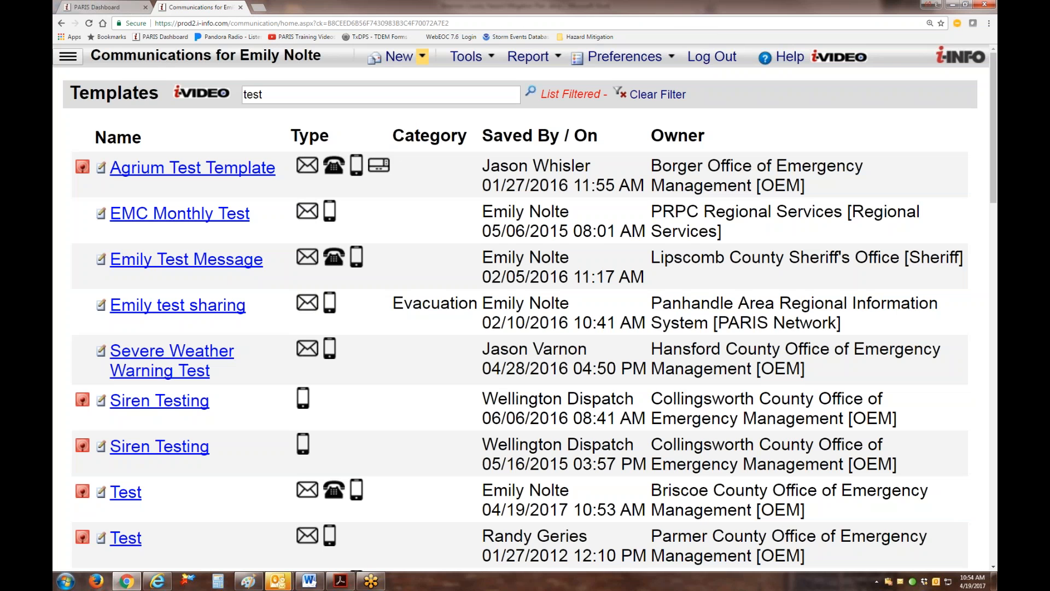
View the mass notice groups available as recipients in a new regular communication and close it without sending.
left_click(400, 57)
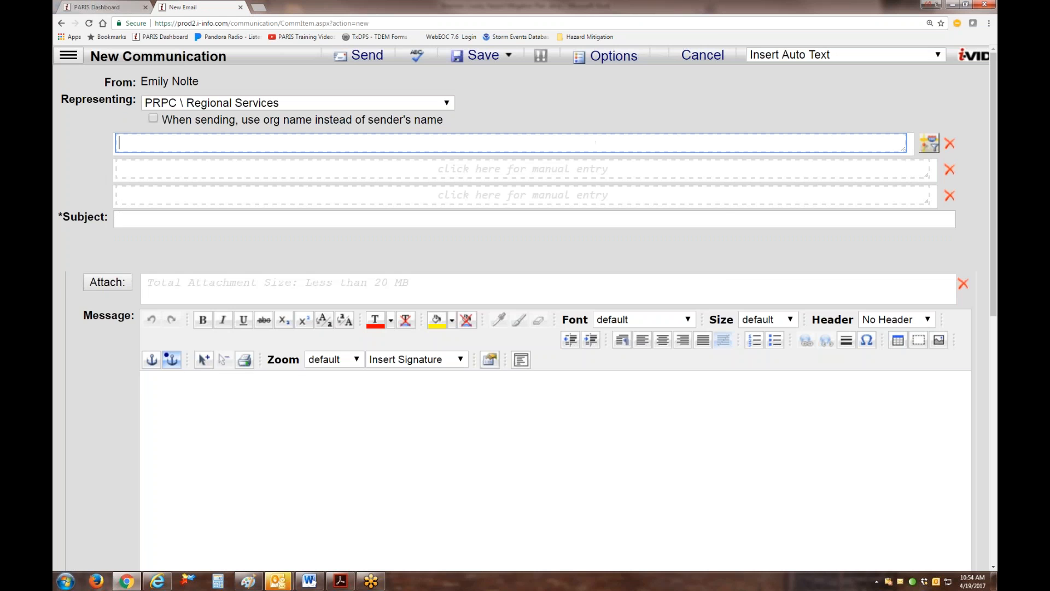
left_click(82, 143)
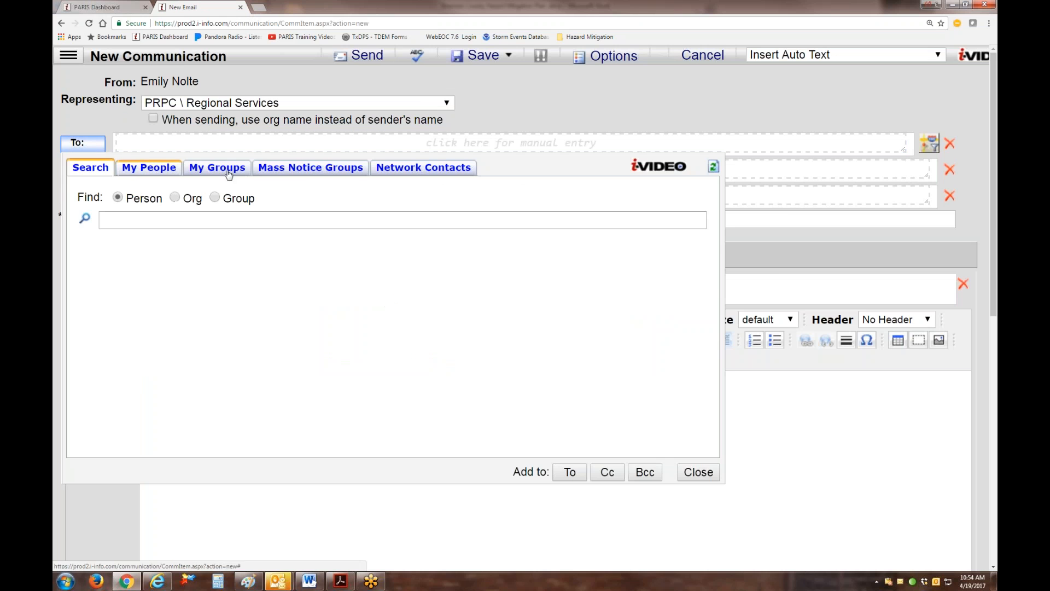
left_click(306, 171)
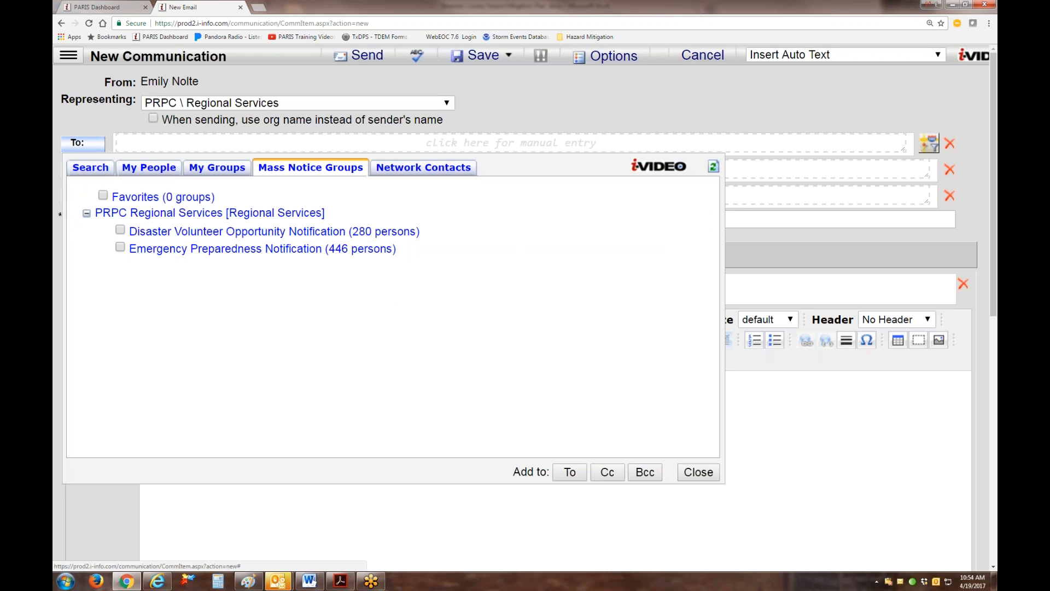
left_click(698, 473)
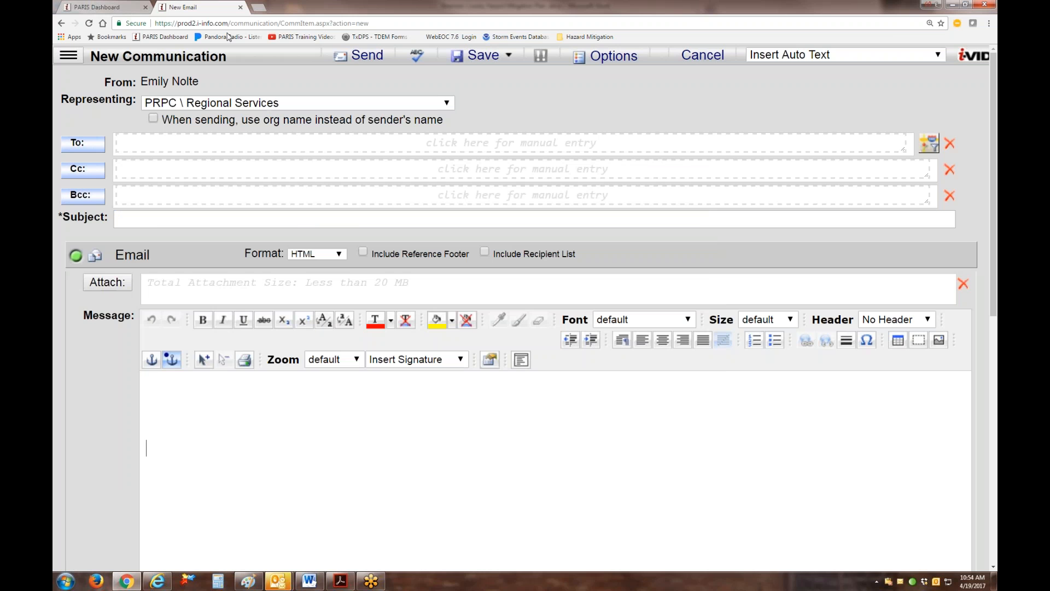
left_click(241, 7)
left_click(164, 7)
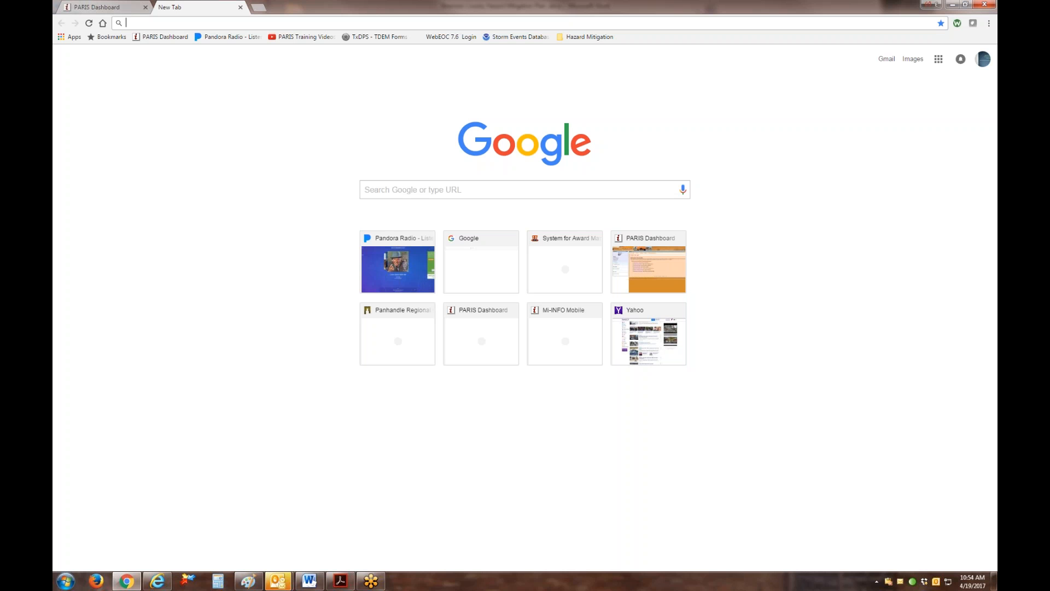
type("www.")
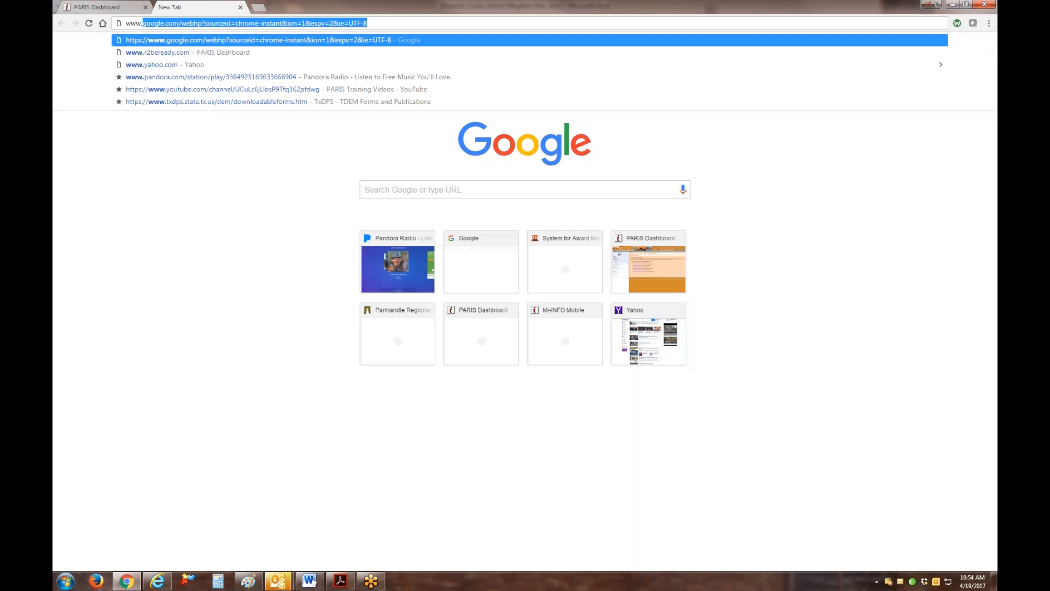
type("i-info.")
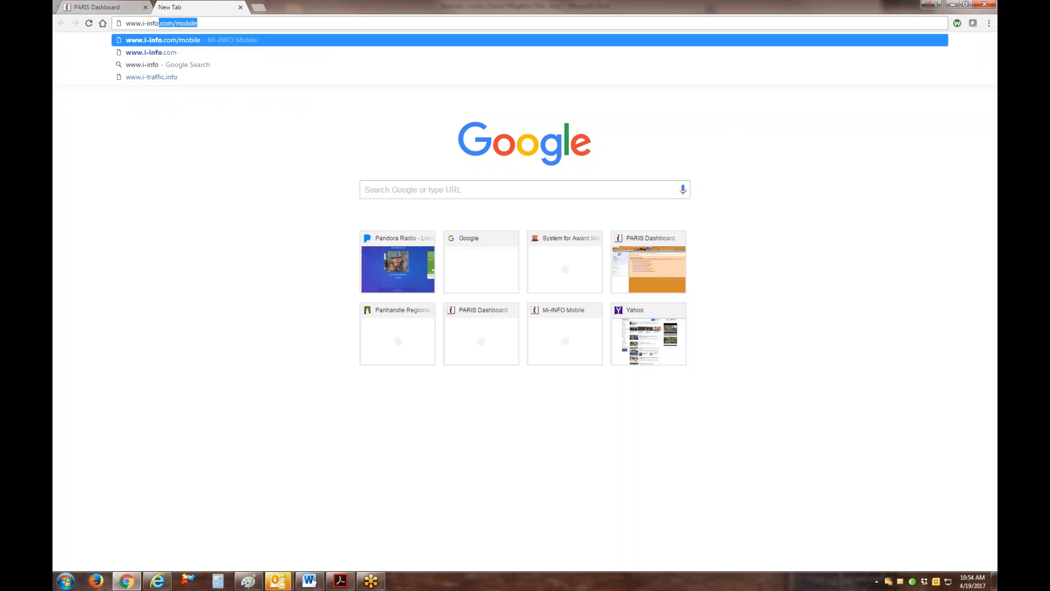
type("com/mo")
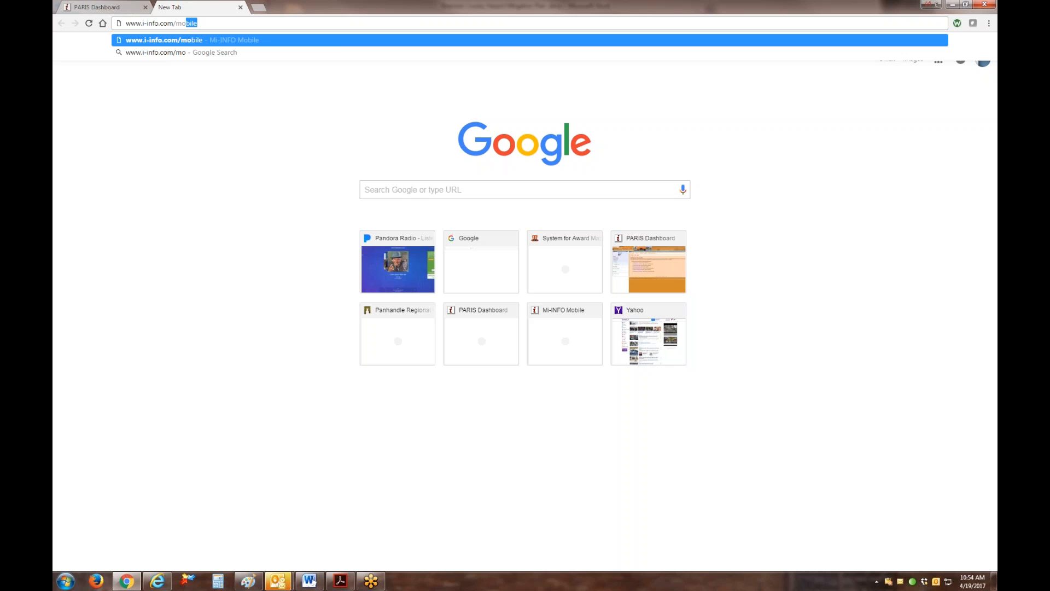
key("Return")
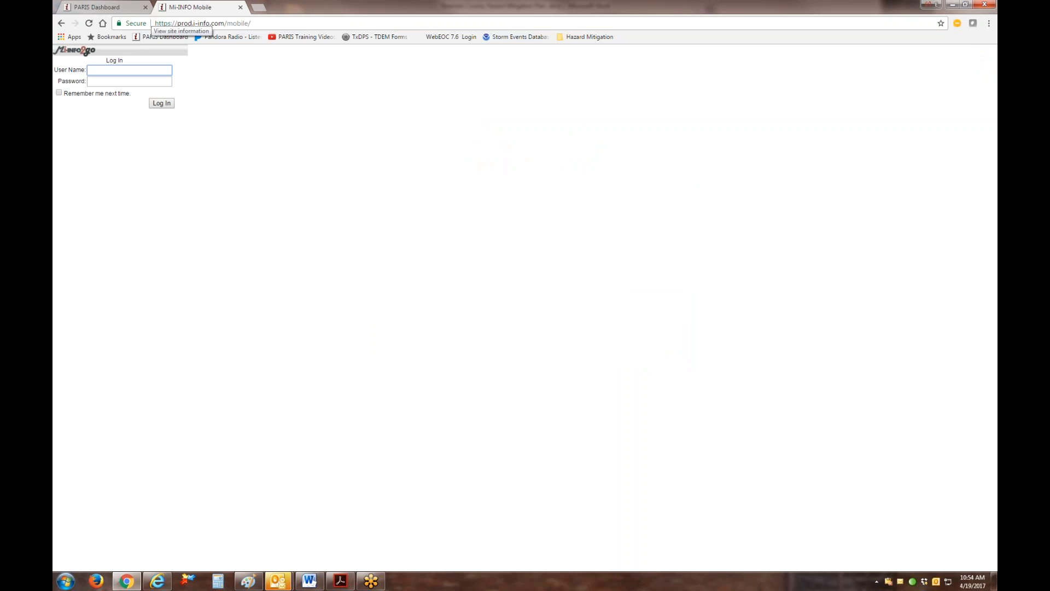
Log in to the mobile site with the account user name and password.
left_click(104, 82)
left_click(103, 83)
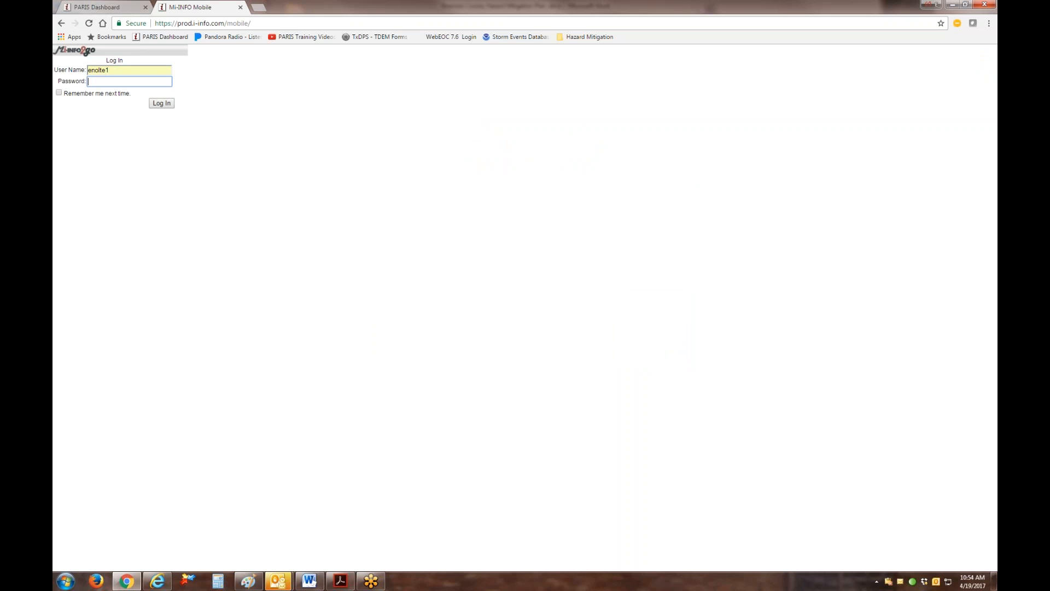
type("••••")
key("Return")
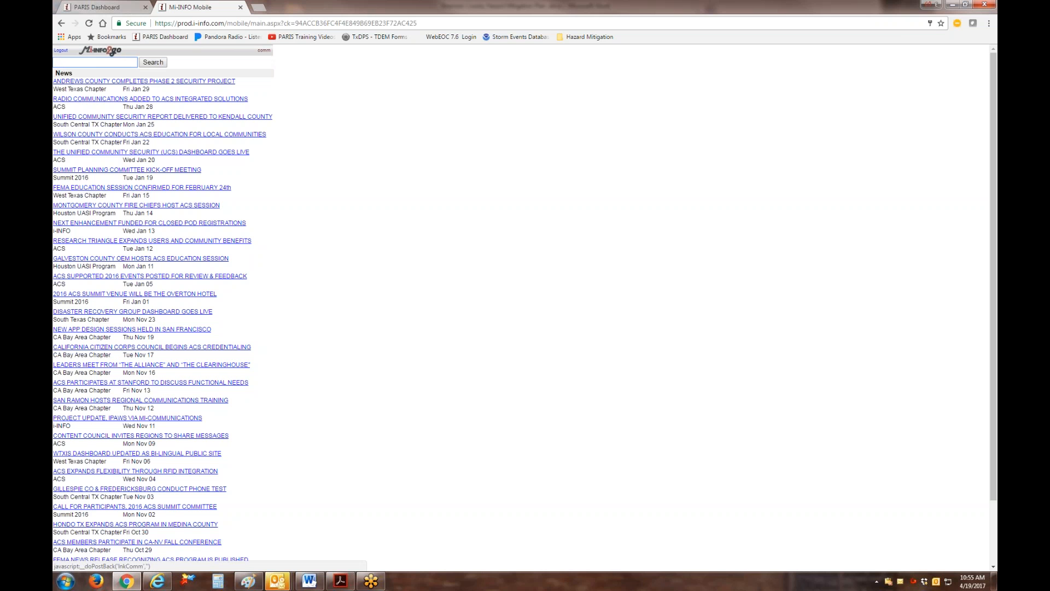
Open the mobile communications home page and enlarge the browser page zoom to 300%.
left_click(264, 50)
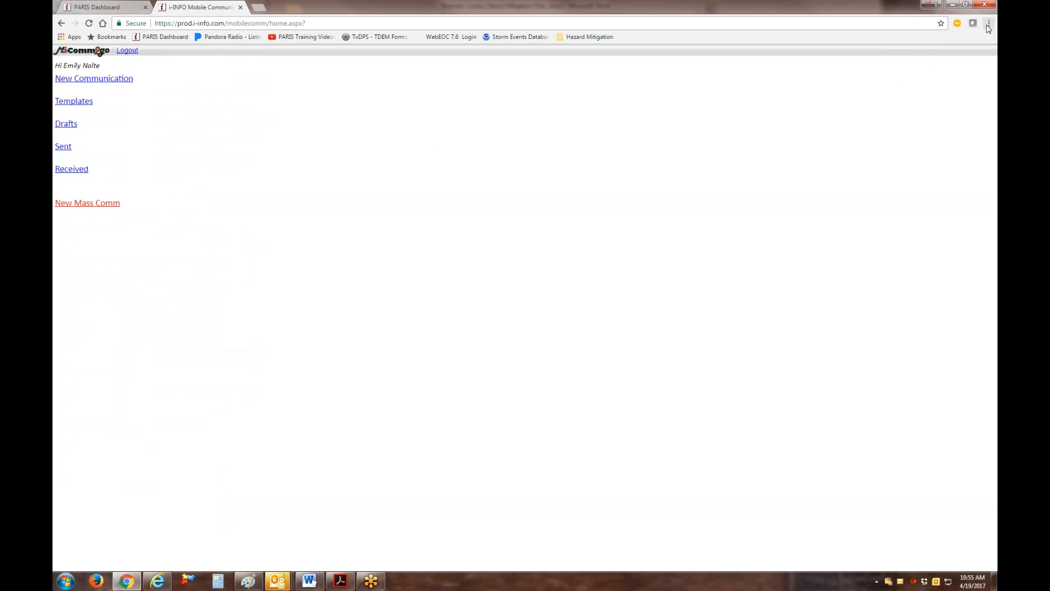
left_click(989, 23)
left_click(960, 116)
left_click(960, 116)
left_click(960, 116)
left_click(960, 116)
left_click(960, 116)
left_click(960, 116)
left_click(960, 115)
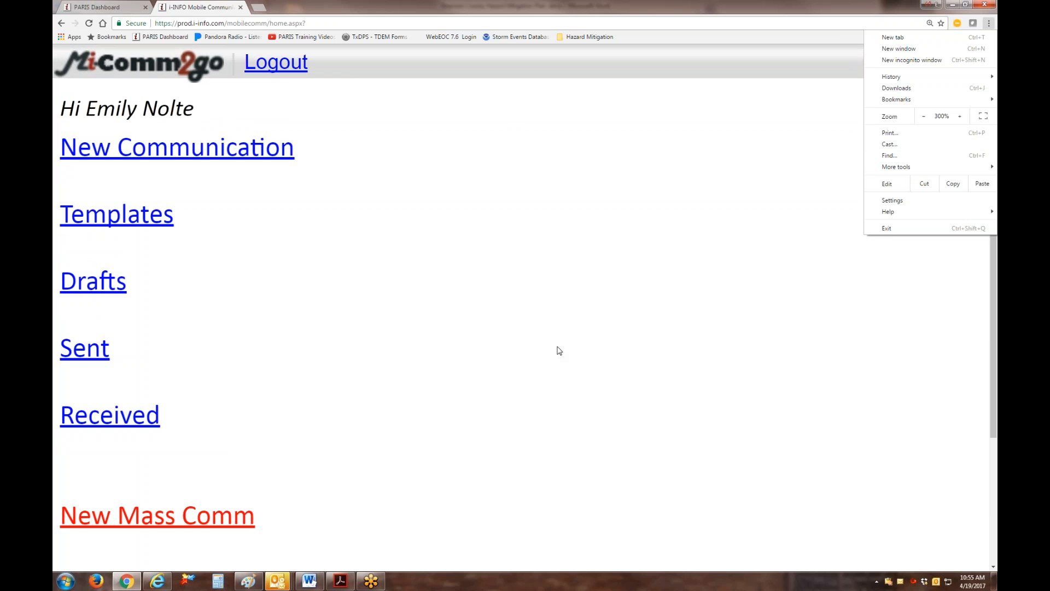
left_click(574, 333)
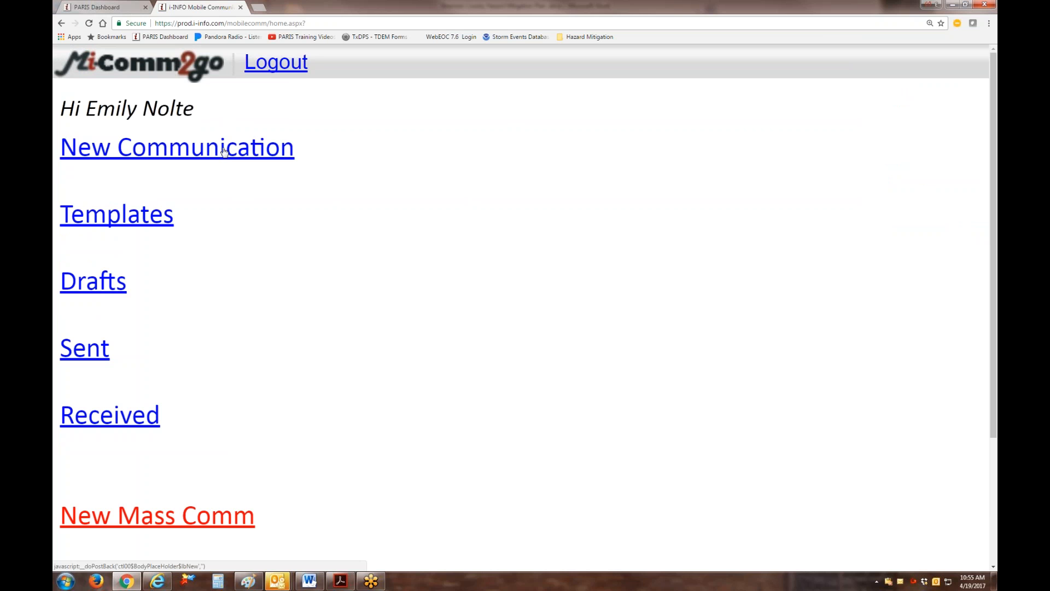
Browse the mobile templates and start a notification from the "9-1-1 Tornado on the ground" template saved 04/16/2012 03:40 PM.
left_click(116, 221)
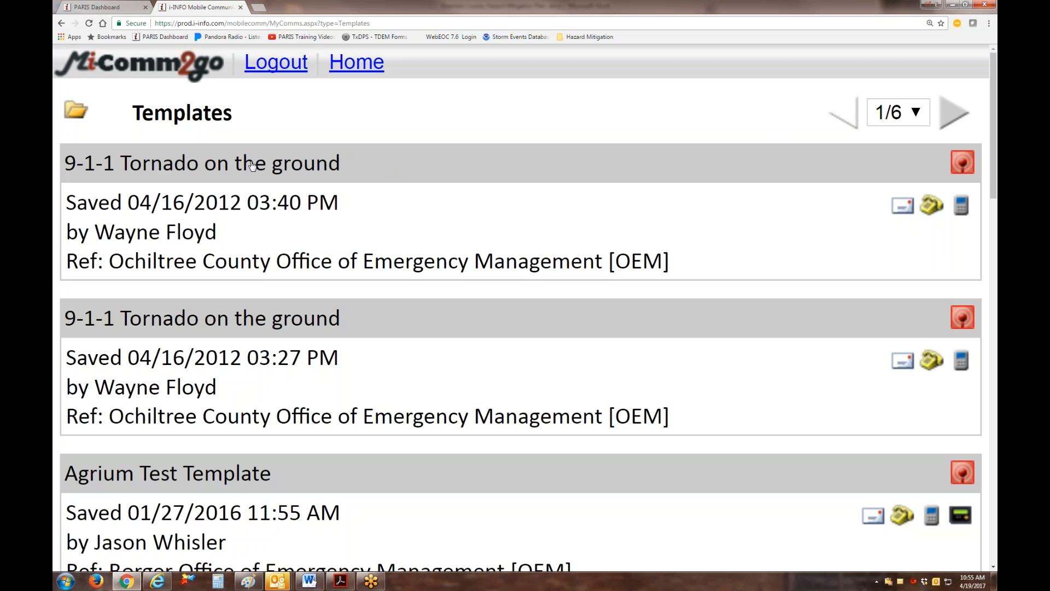
scroll(356, 241, "down", 3)
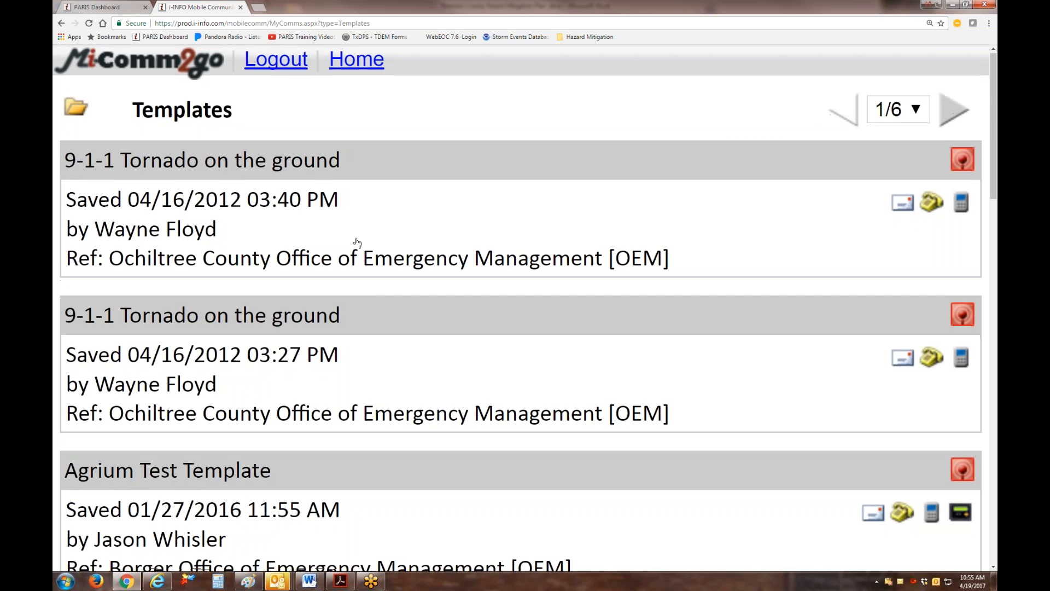
scroll(364, 245, "down", 8)
scroll(363, 244, "up", 10)
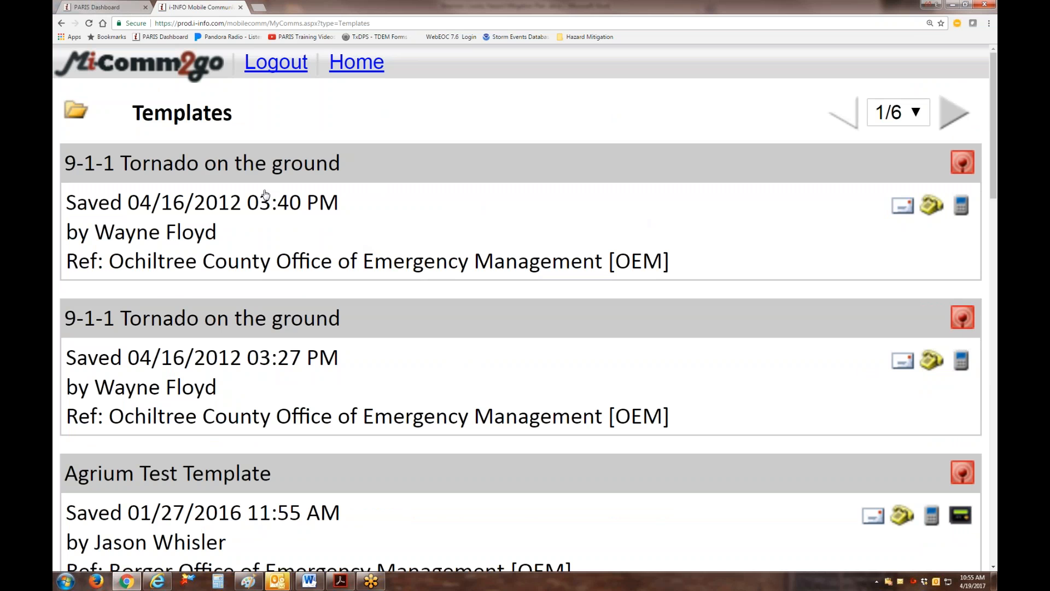
left_click(239, 167)
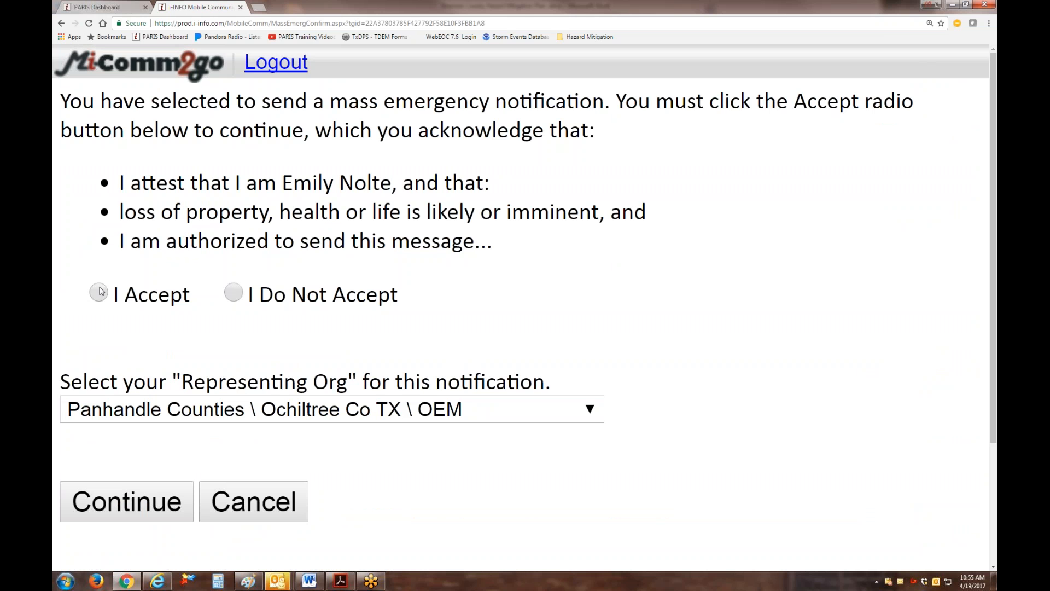
Accept the mass emergency statement, keep Panhandle Counties \ Ochiltree Co TX \ OEM as representing organization, and continue without selecting an incident.
left_click(98, 291)
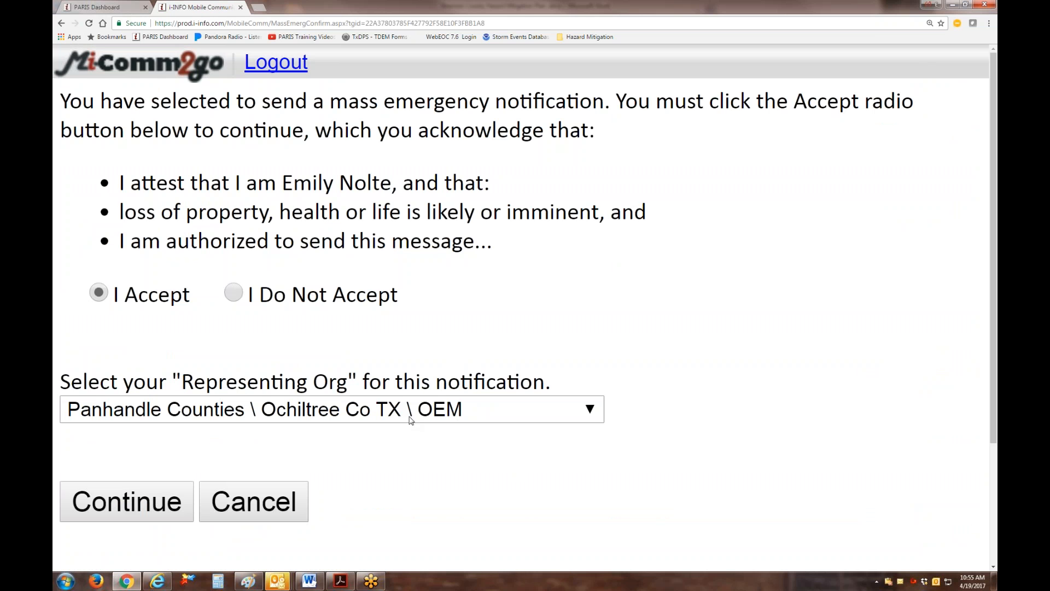
left_click(157, 500)
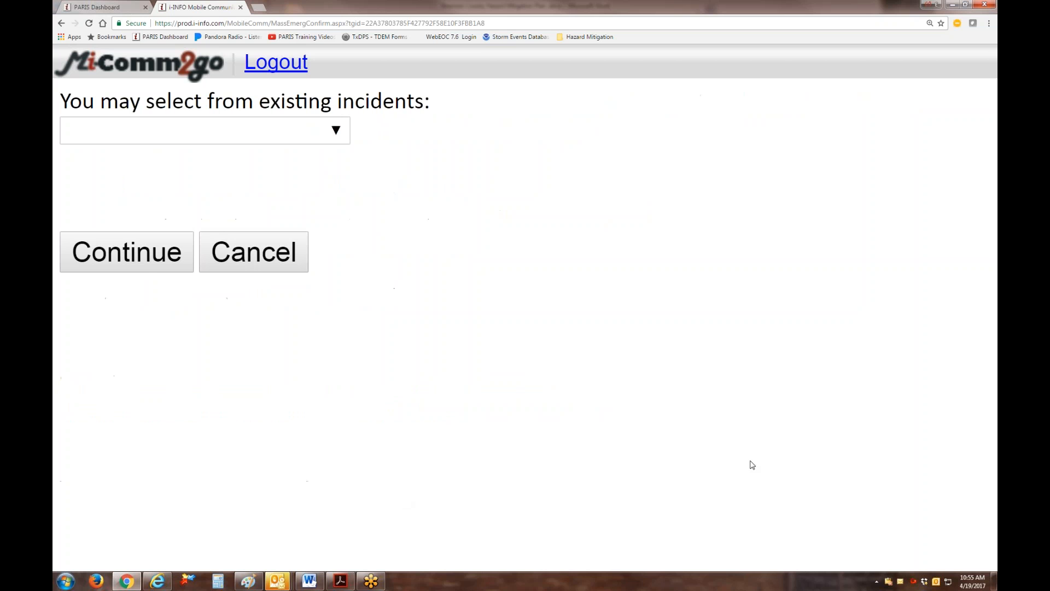
left_click(149, 266)
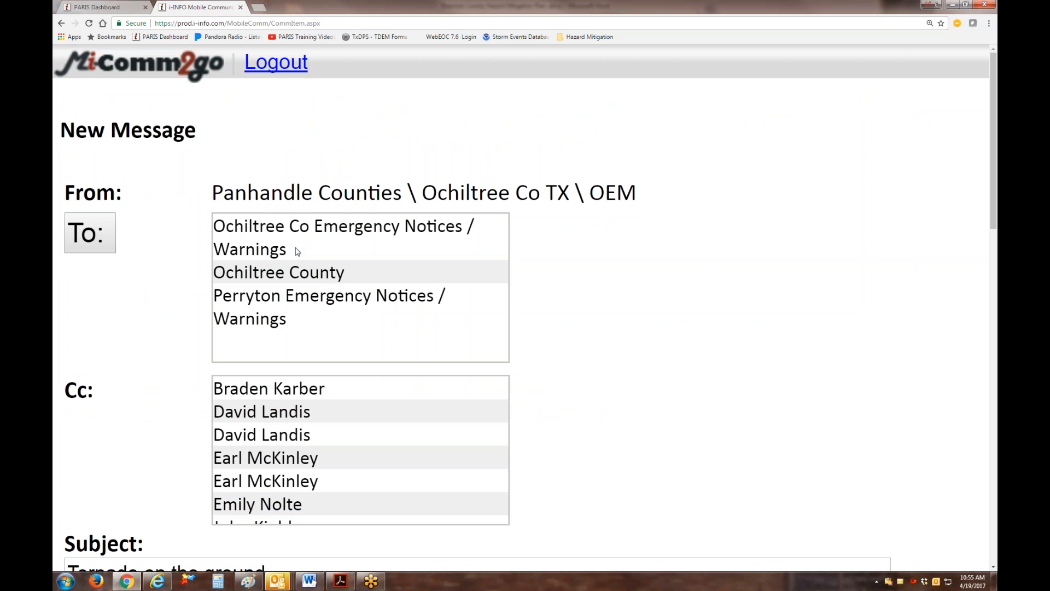
Review the prefilled recipients and subject, and replace the XXXXX placeholder in the email message with "north".
scroll(723, 409, "down", 2)
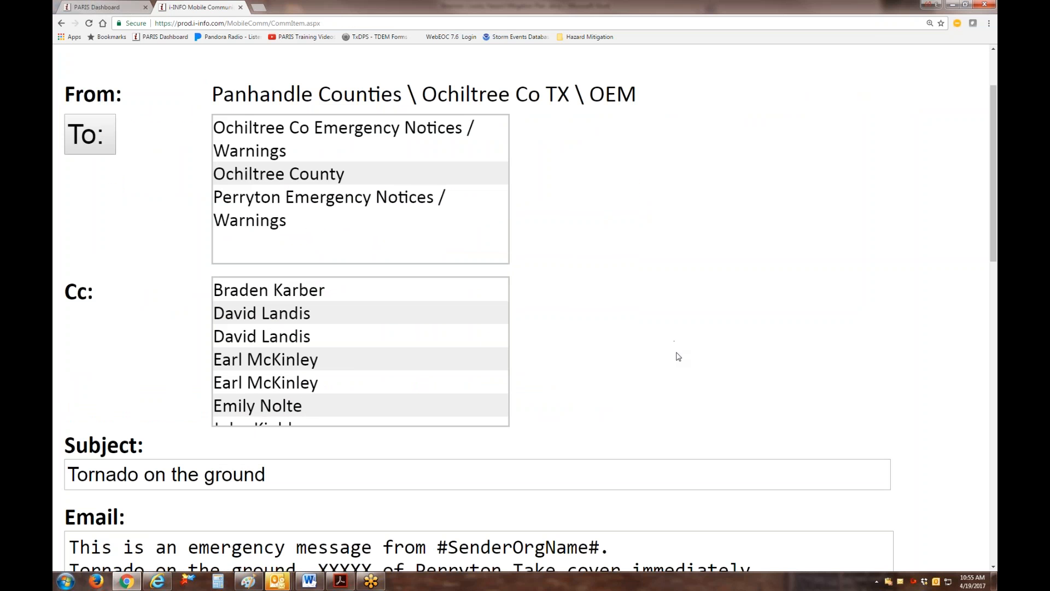
scroll(678, 356, "down", 5)
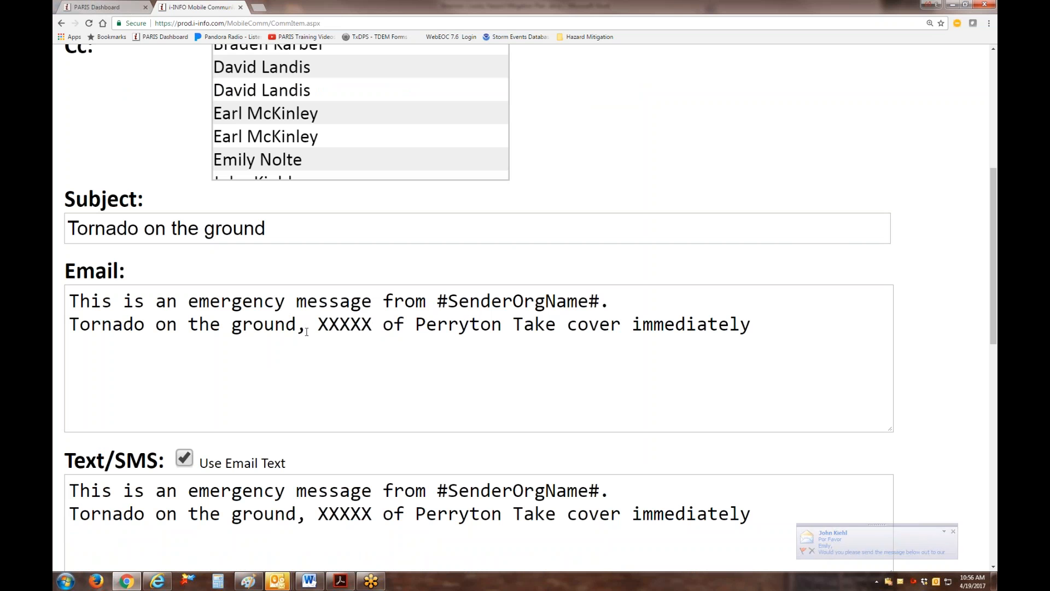
left_click(372, 325)
key("BackSpace")
key("BackSpace")
key("BackSpace")
key("BackSpace")
key("BackSpace")
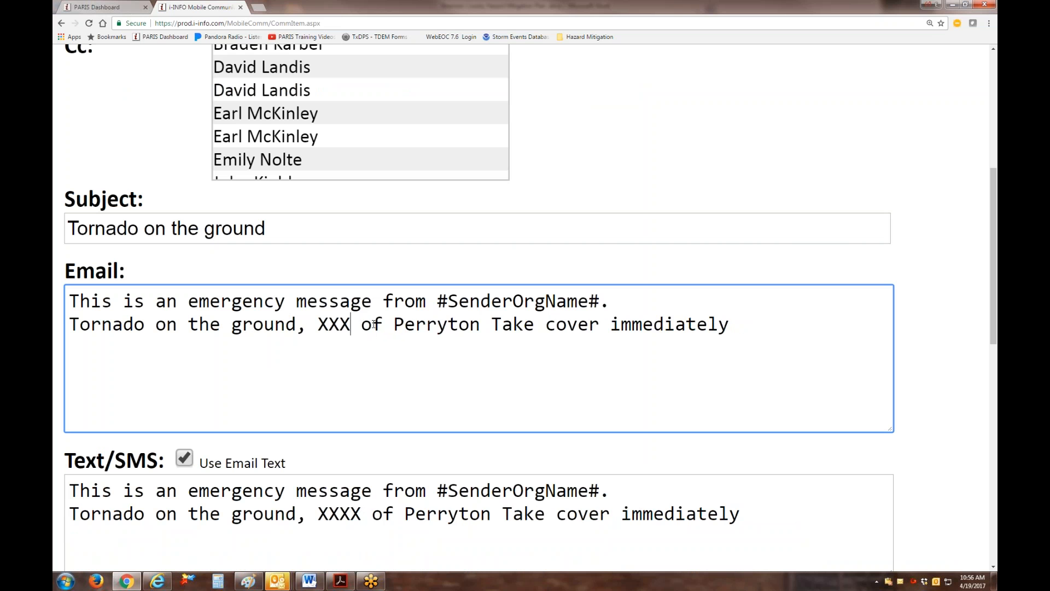
type("rth")
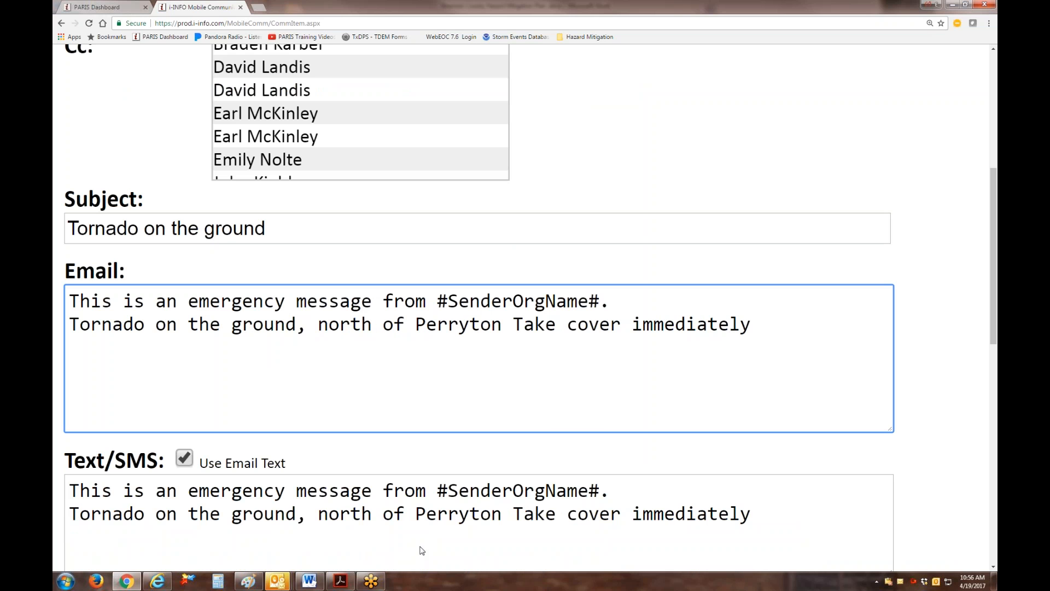
Replace the XXXXX placeholder in the voice broadcast message with "north" and review the fund and sending options.
scroll(542, 555, "down", 4)
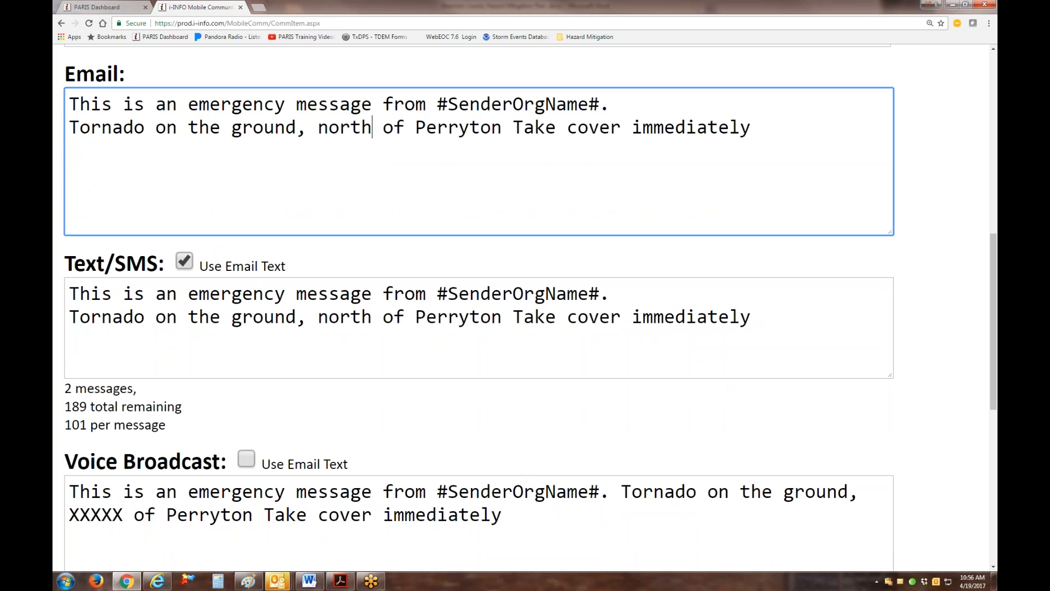
left_click(126, 515)
key("BackSpace")
key("BackSpace")
key("BackSpace")
key("BackSpace")
key("BackSpace")
type("north")
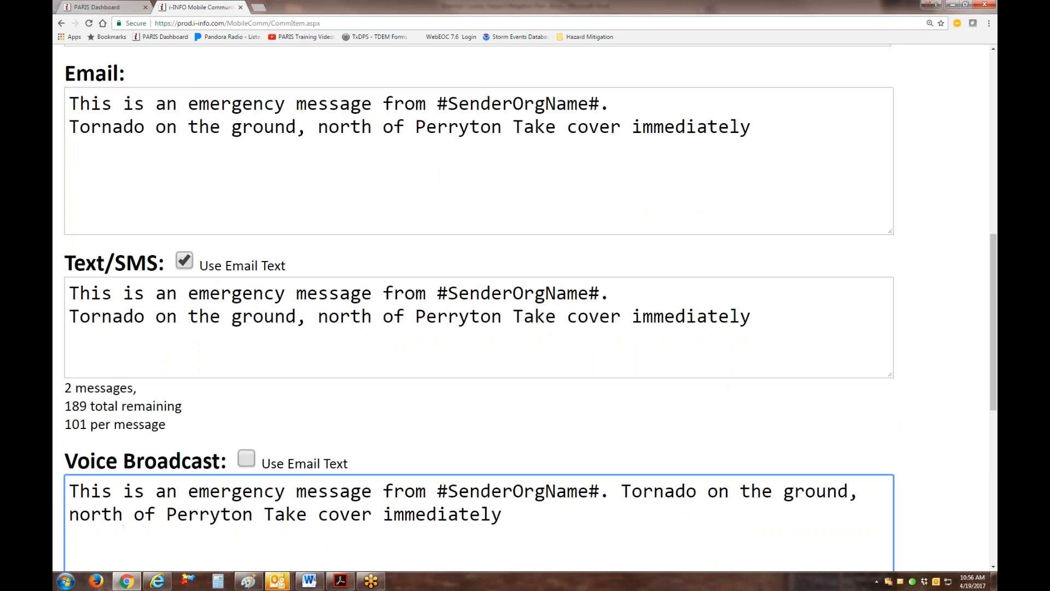
scroll(465, 486, "down", 3)
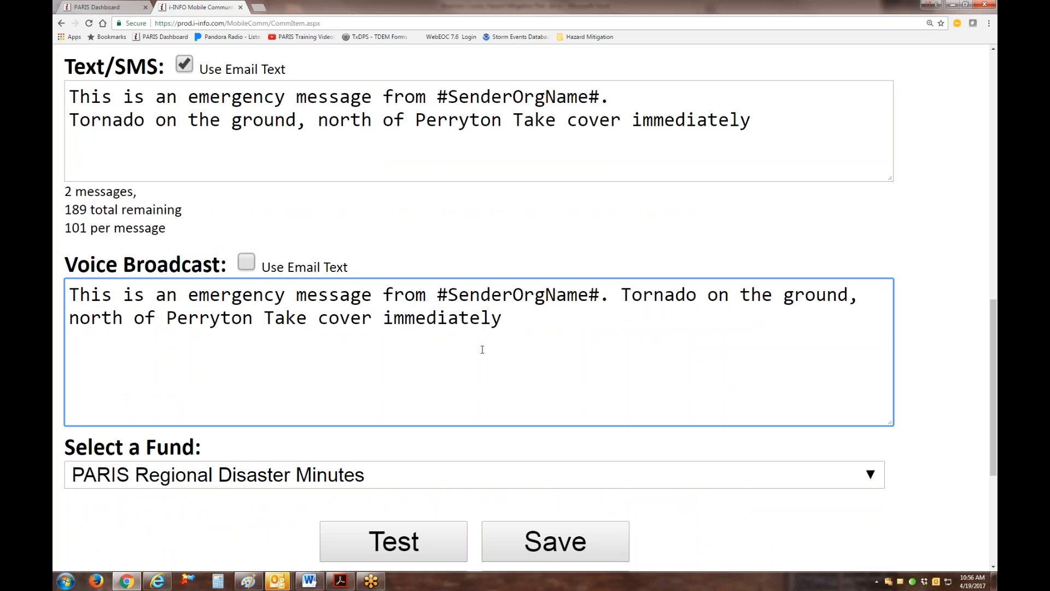
scroll(541, 459, "down", 4)
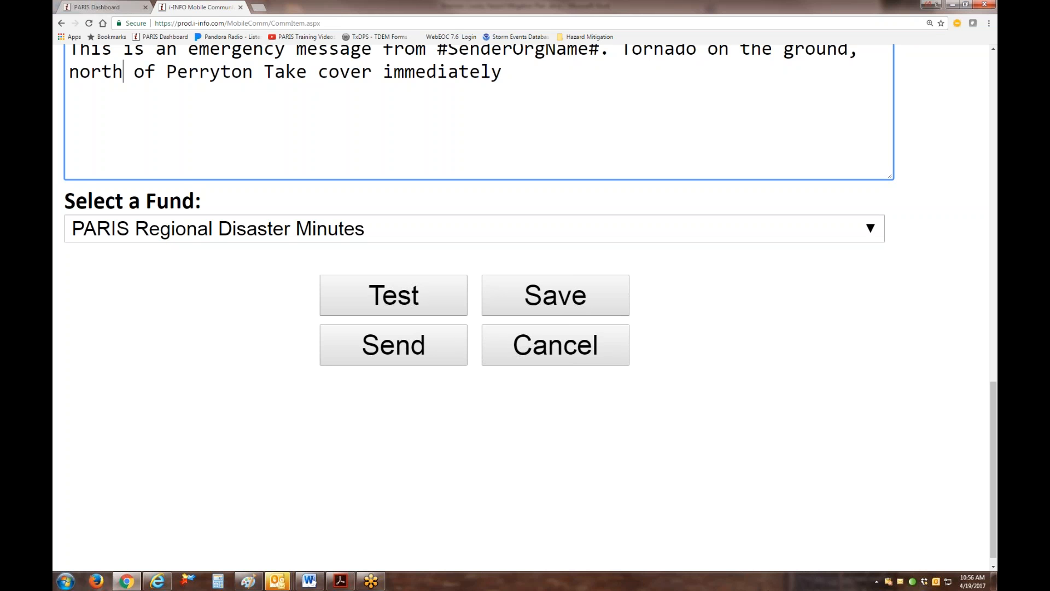